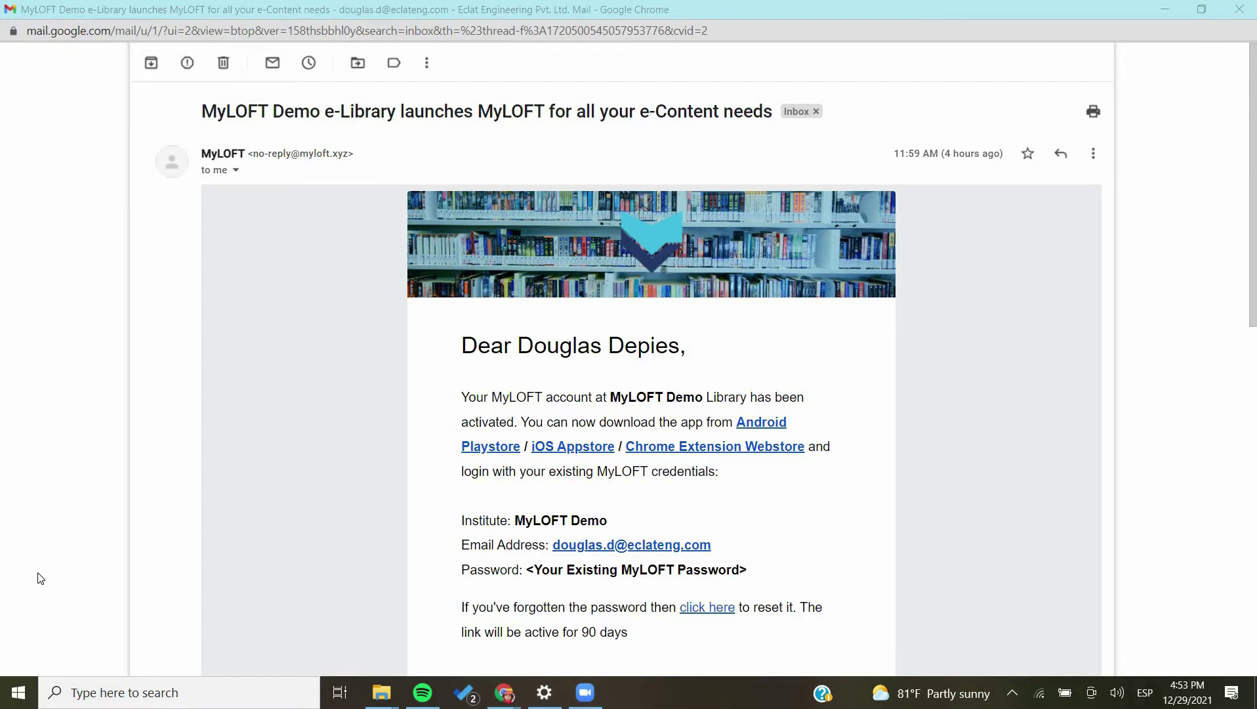
# Sign in to MyLOFT via the 'MyLOFT Demo' institute using the autofilled credentials
pyautogui.click(1156, 12)
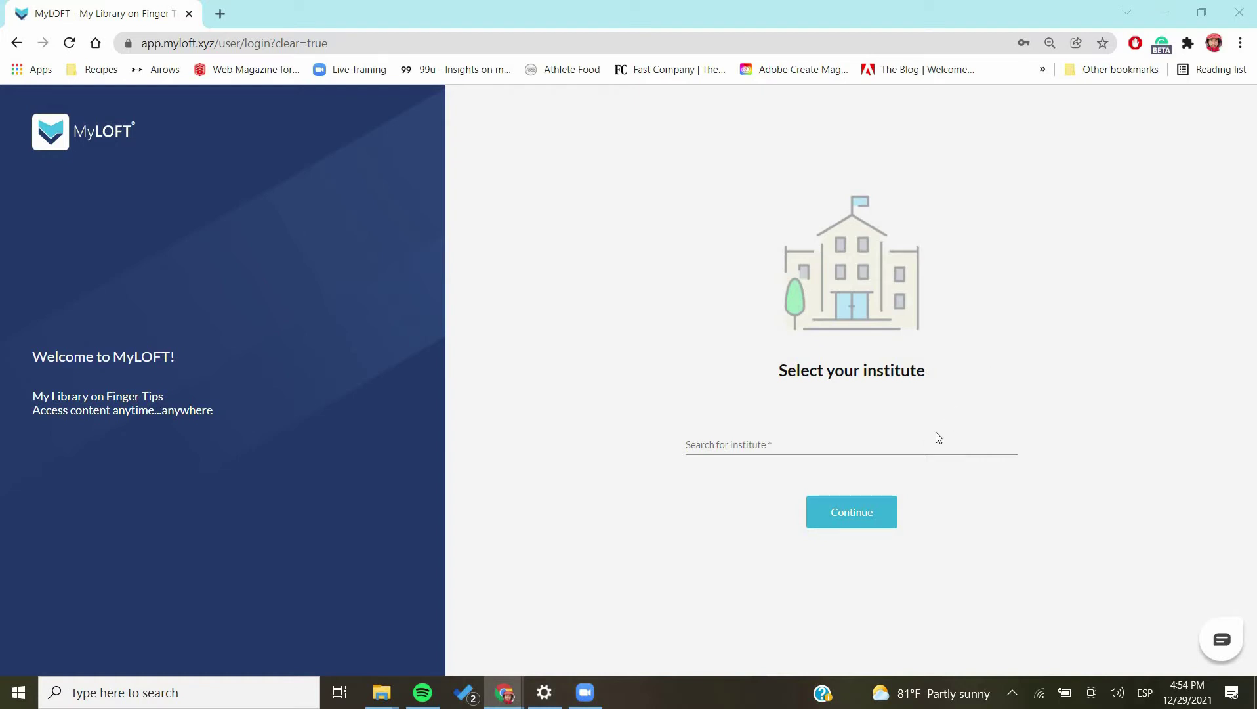
pyautogui.click(844, 447)
pyautogui.write('myloft')
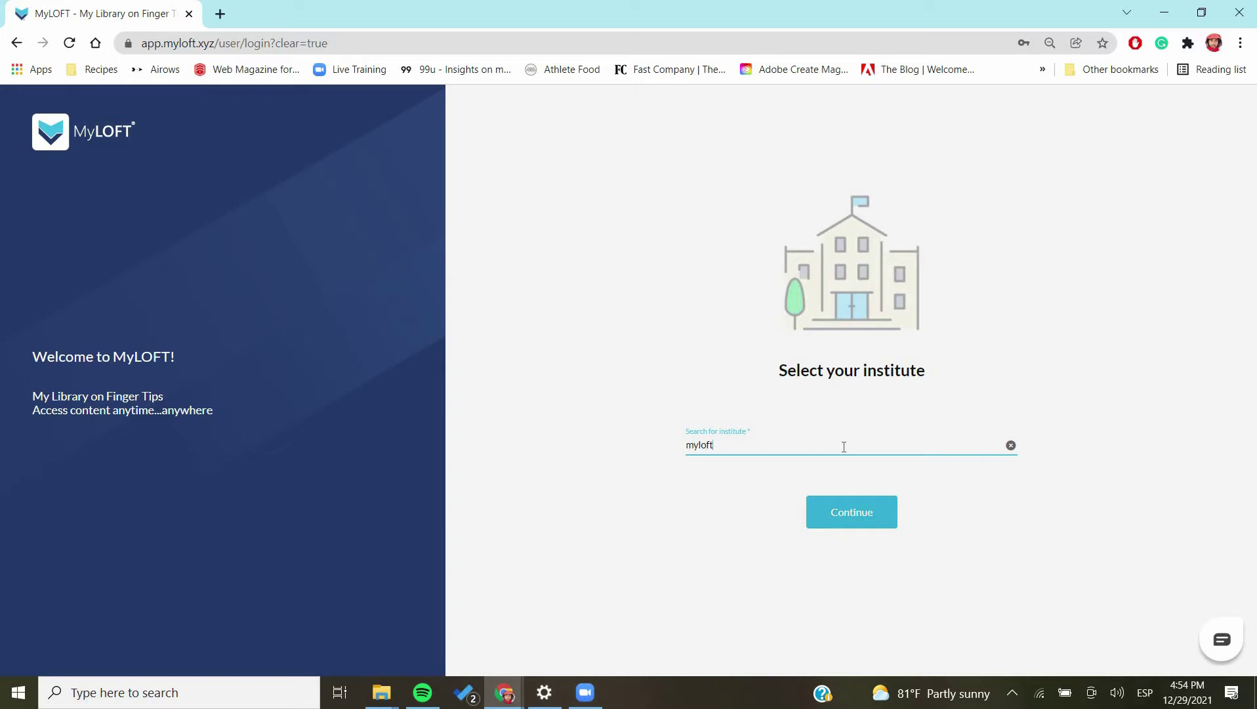
pyautogui.write(' demo')
pyautogui.click(847, 486)
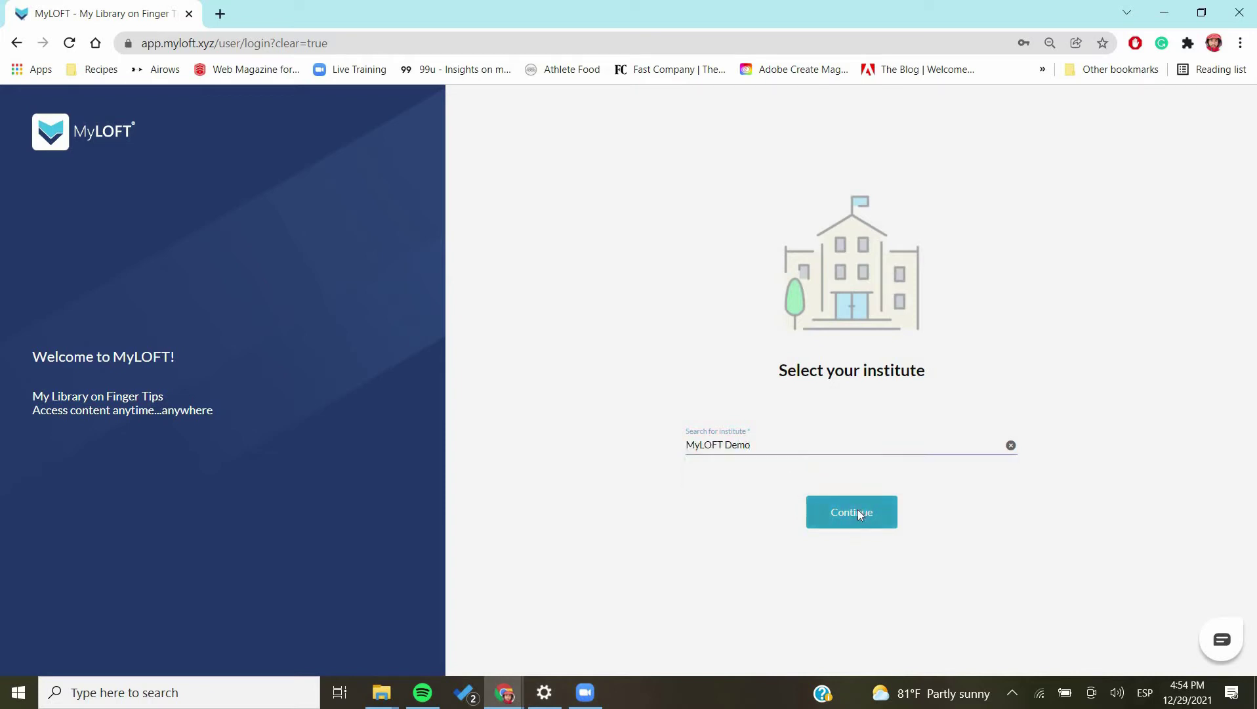
pyautogui.click(858, 513)
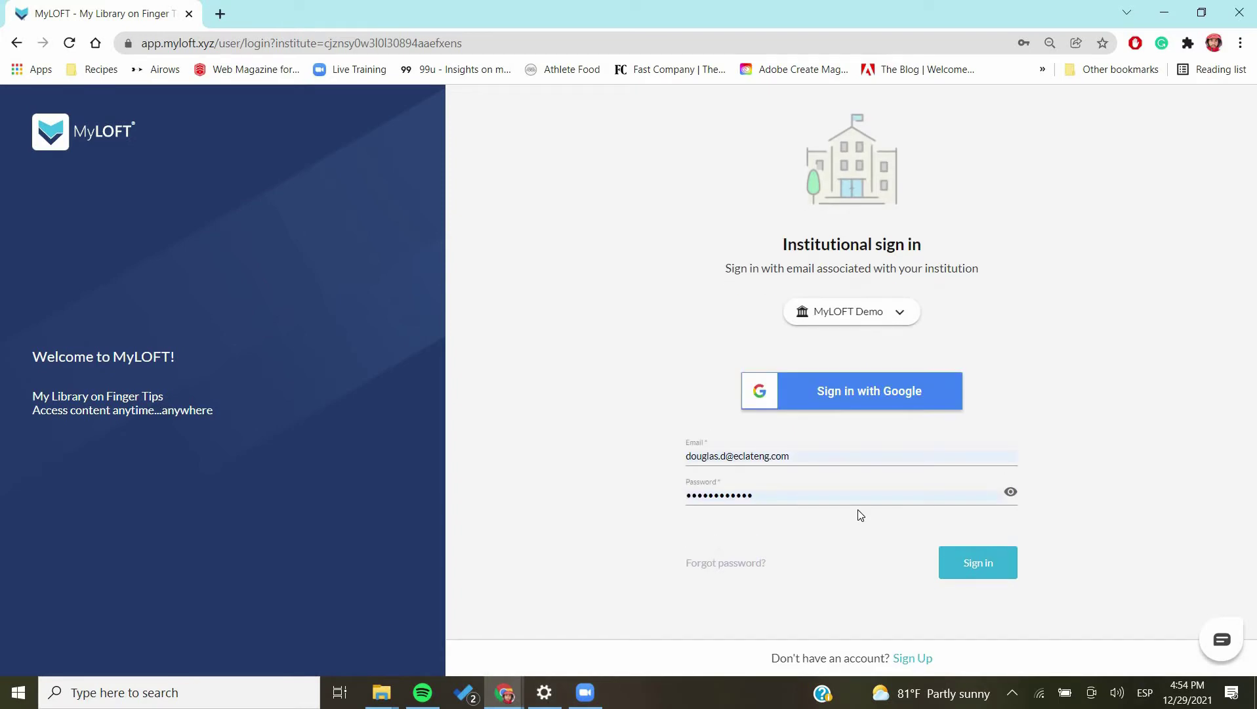
pyautogui.click(984, 564)
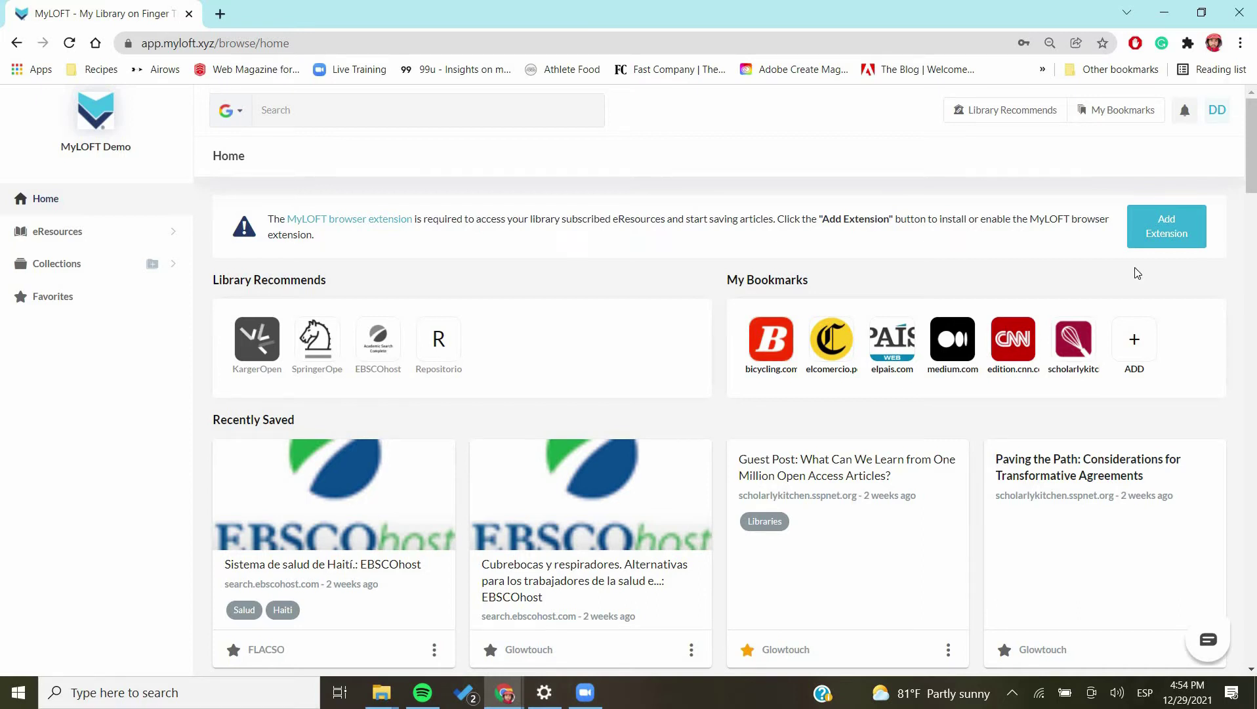
# Add the MyLOFT extension to Chrome from the Chrome Web Store and confirm the install
pyautogui.click(1150, 235)
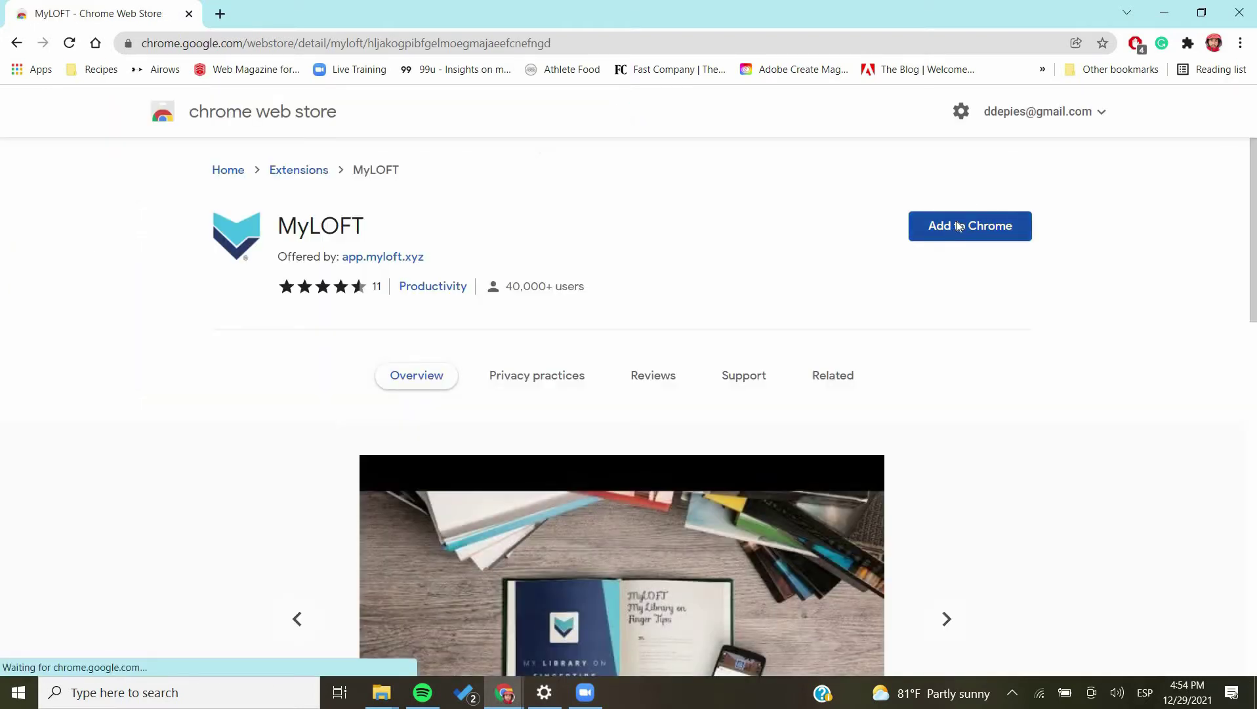
pyautogui.click(958, 226)
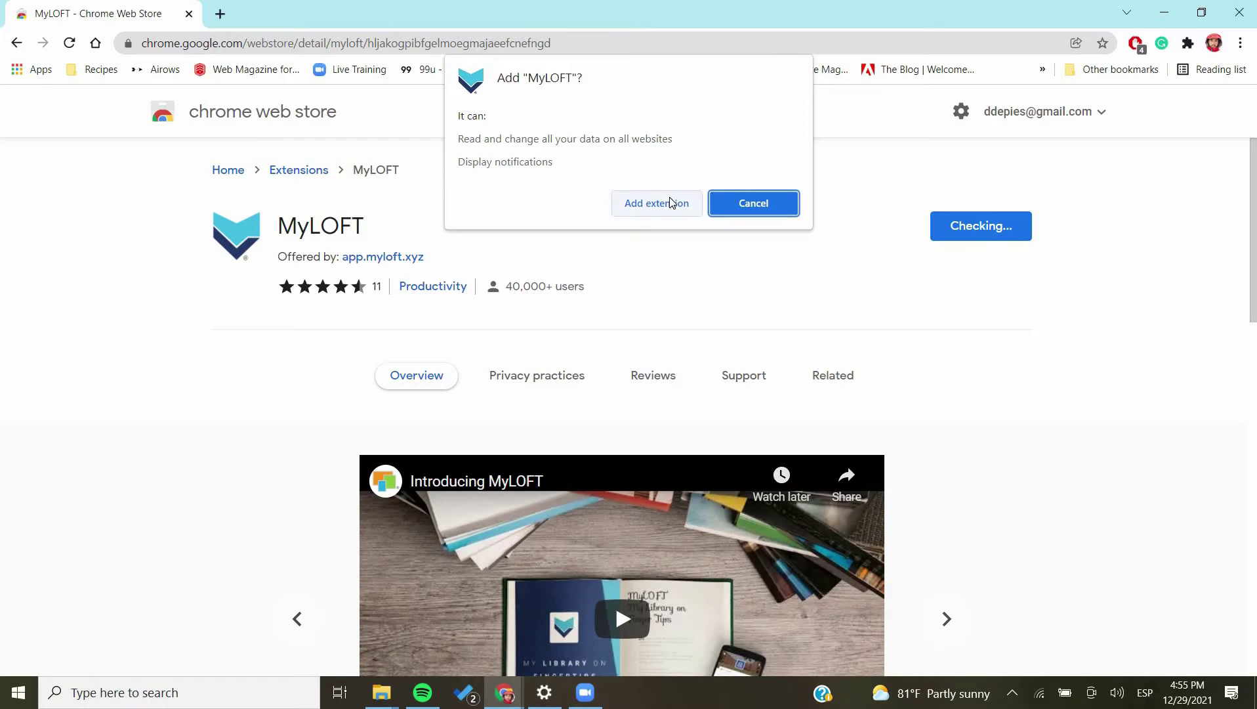
pyautogui.click(671, 203)
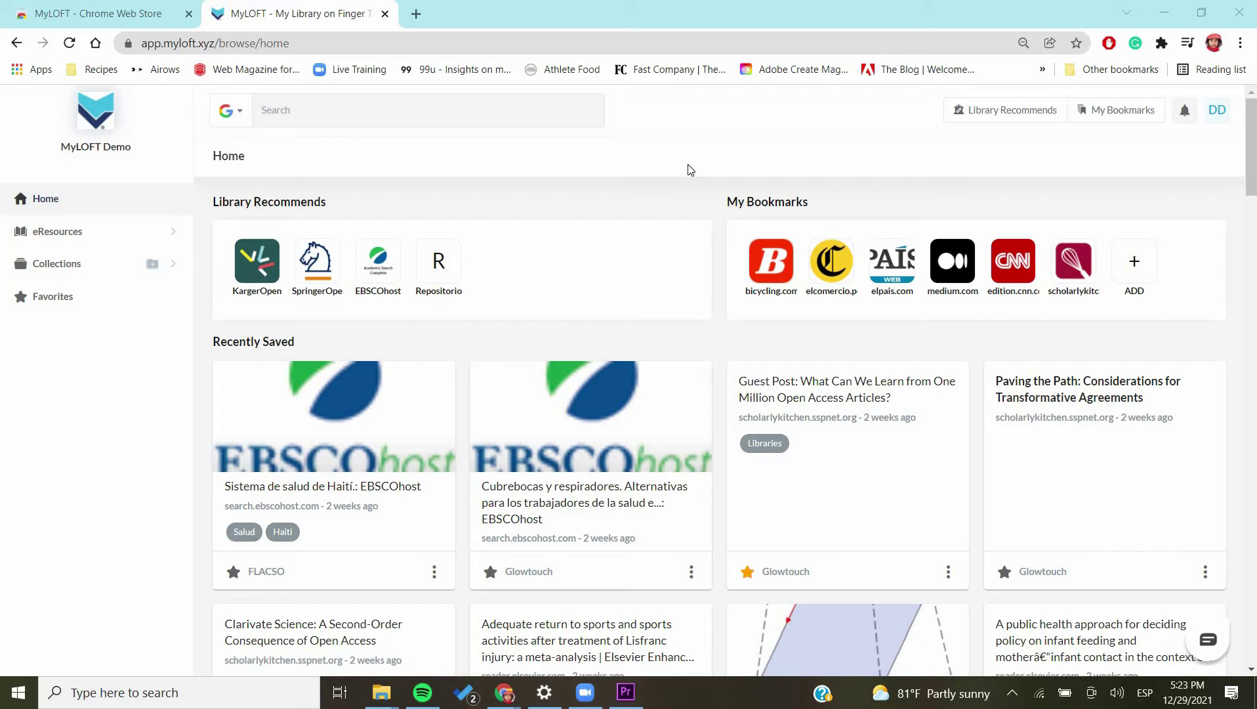
# Pin MyLOFT from the Extensions menu to the Chrome toolbar
pyautogui.click(1162, 44)
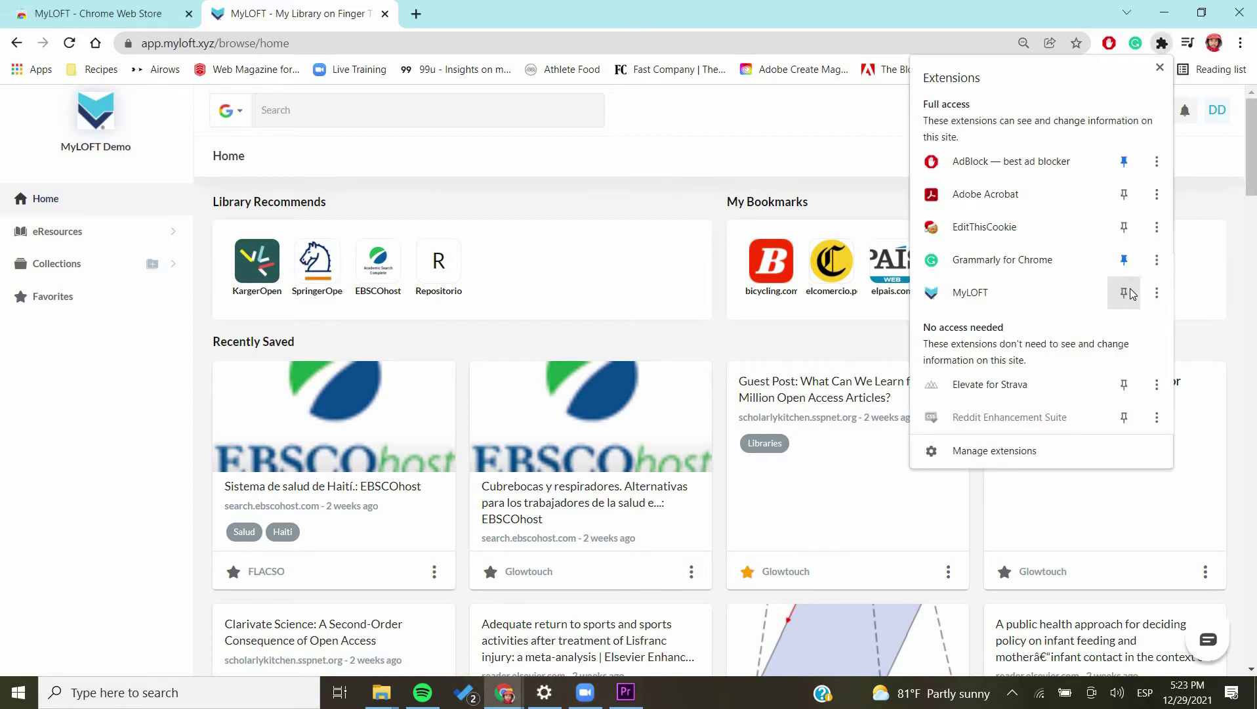
pyautogui.click(1128, 292)
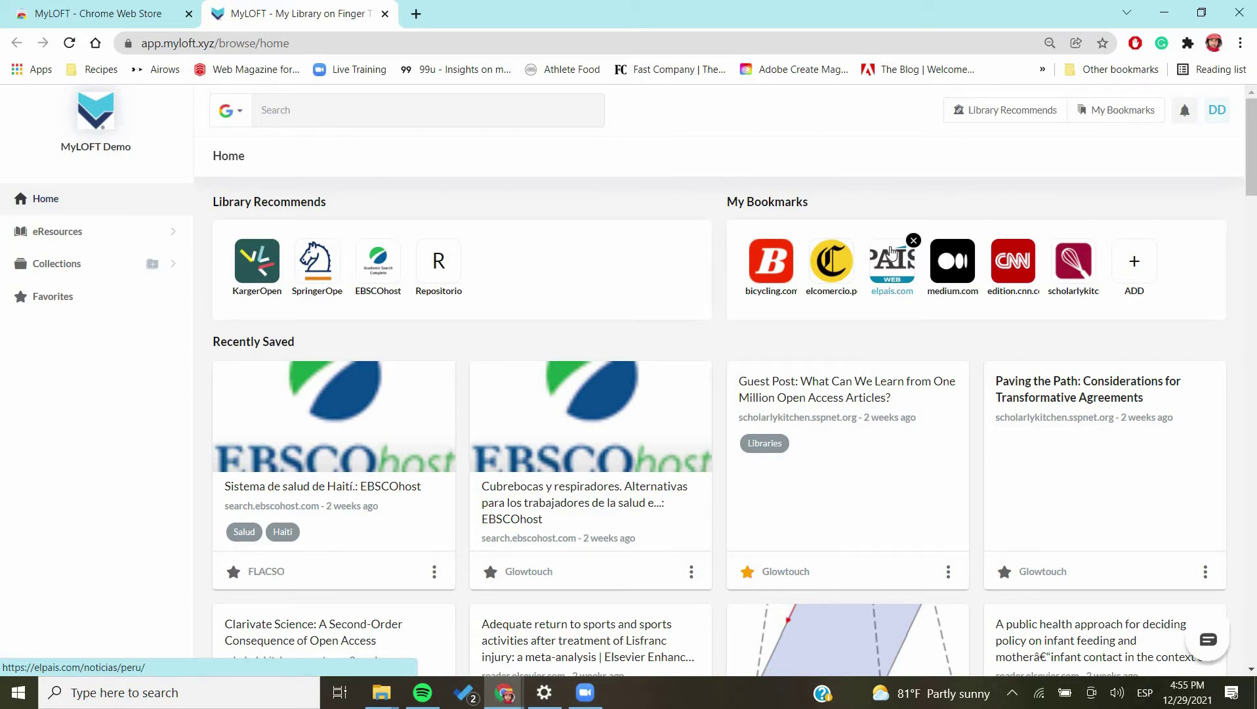
# Open eResources > Databases and scroll the database cards to reach IEEE Xplore
pyautogui.click(38, 231)
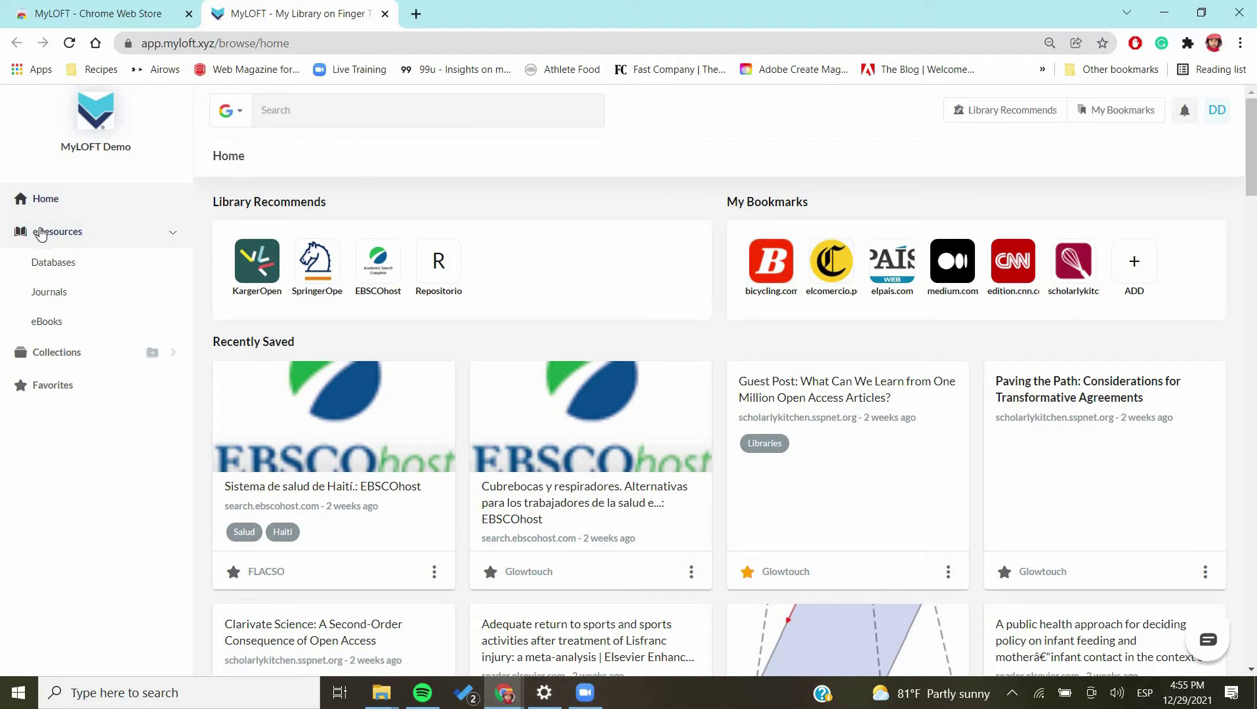
pyautogui.click(52, 269)
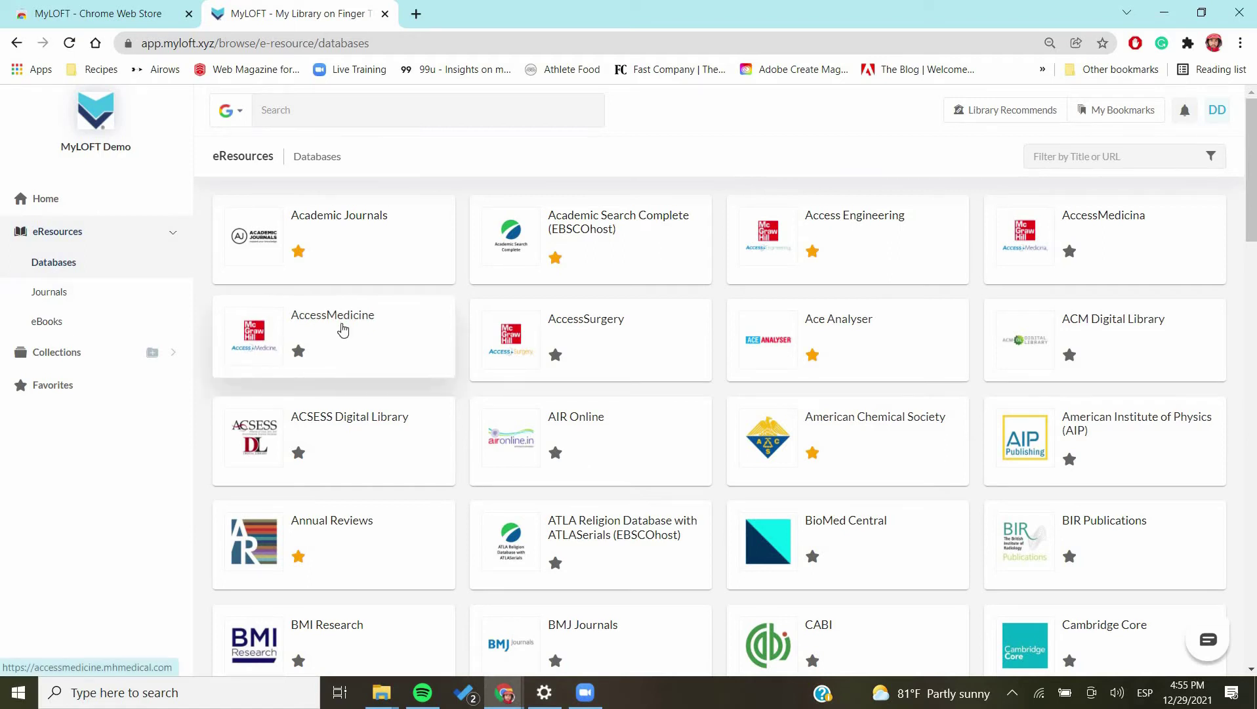
pyautogui.scroll(-1, 343, 329)
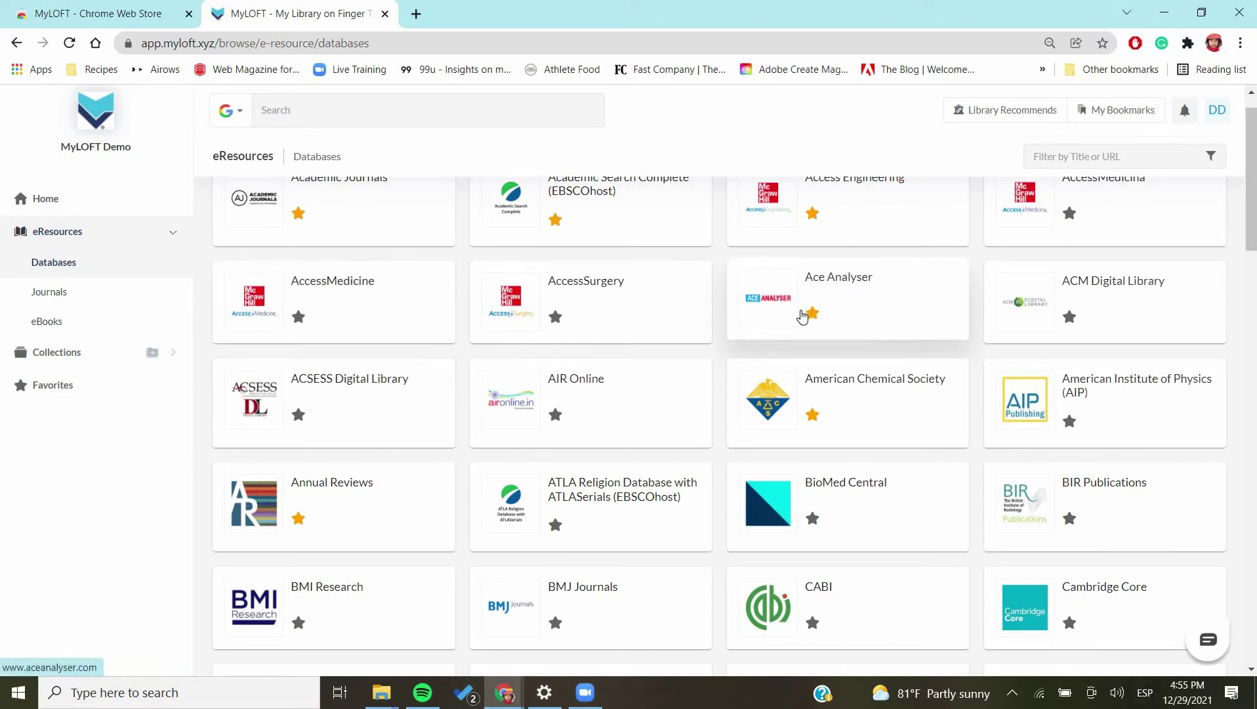
pyautogui.scroll(-7, 802, 317)
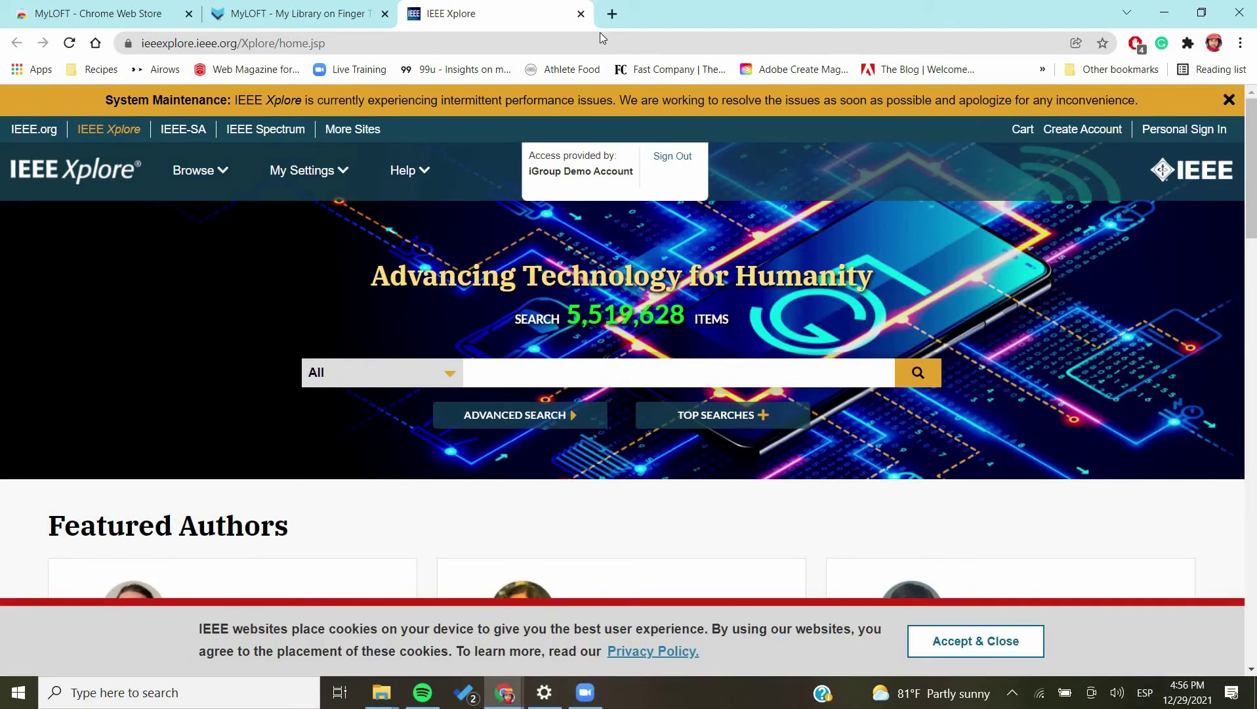
# Search ScienceDirect for 'nutrition' and open 'Student and faculty perceptions of nutrition education in medical school'
pyautogui.click(581, 13)
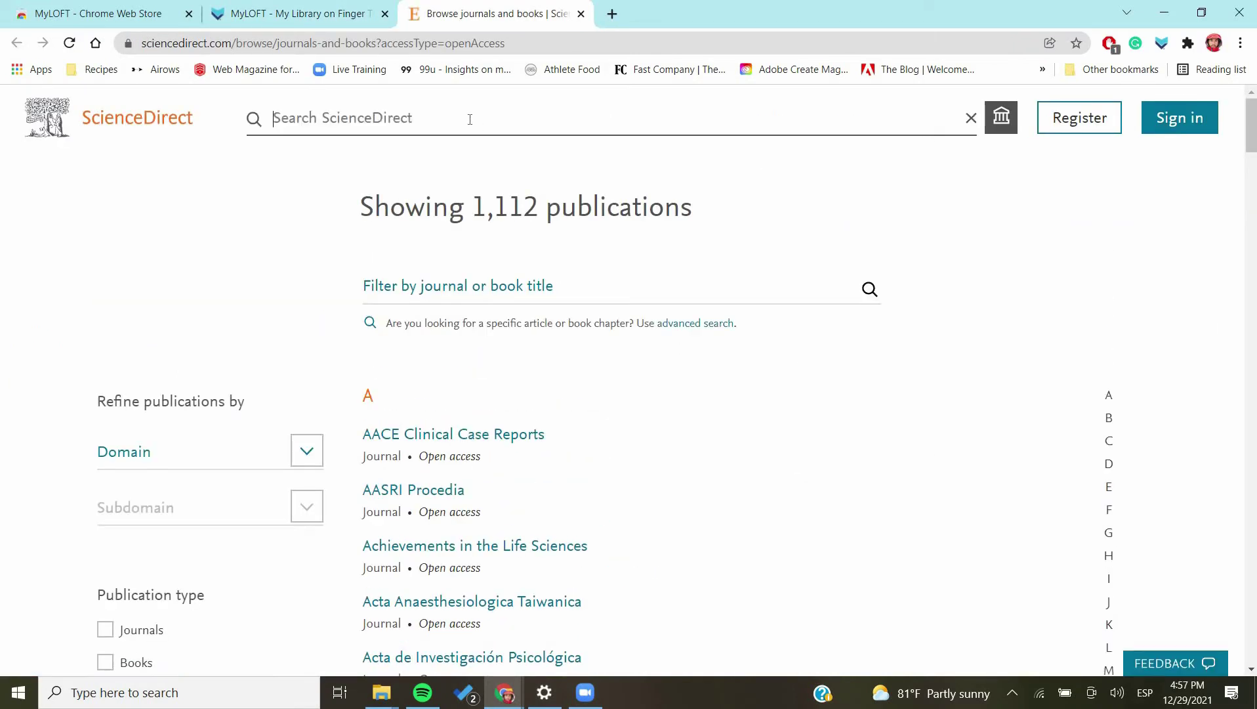
pyautogui.write('nutrition')
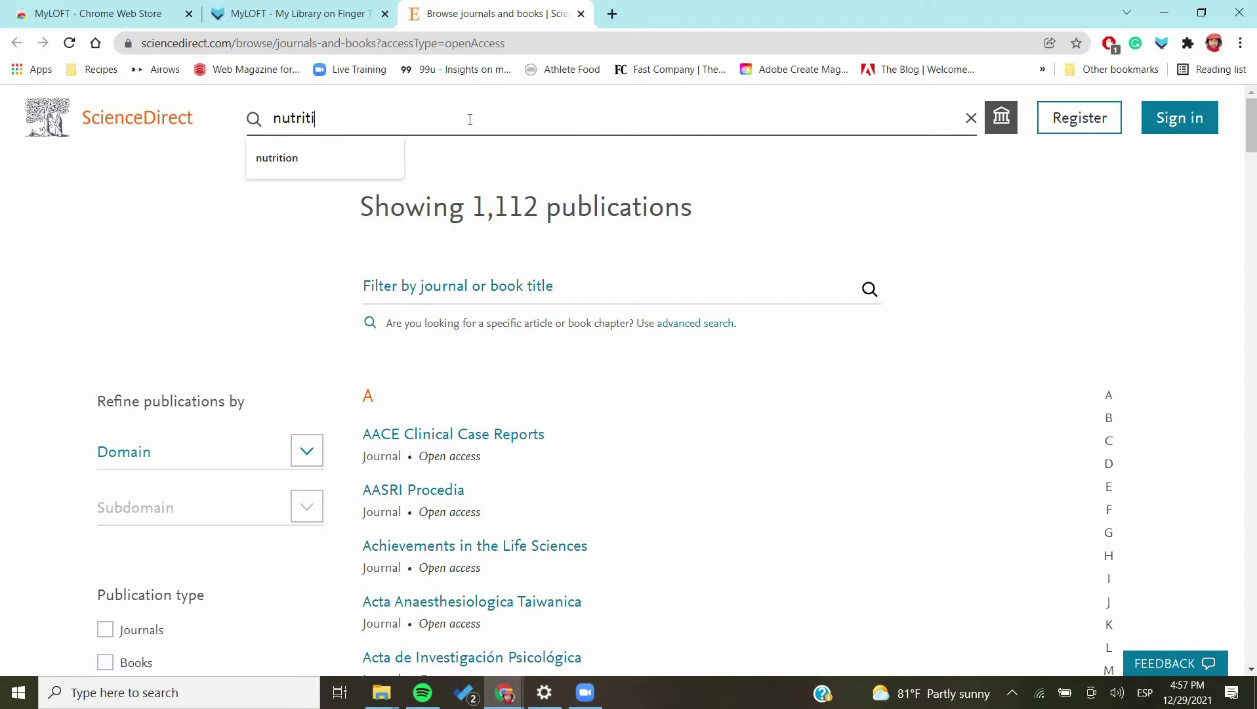
pyautogui.press('Return')
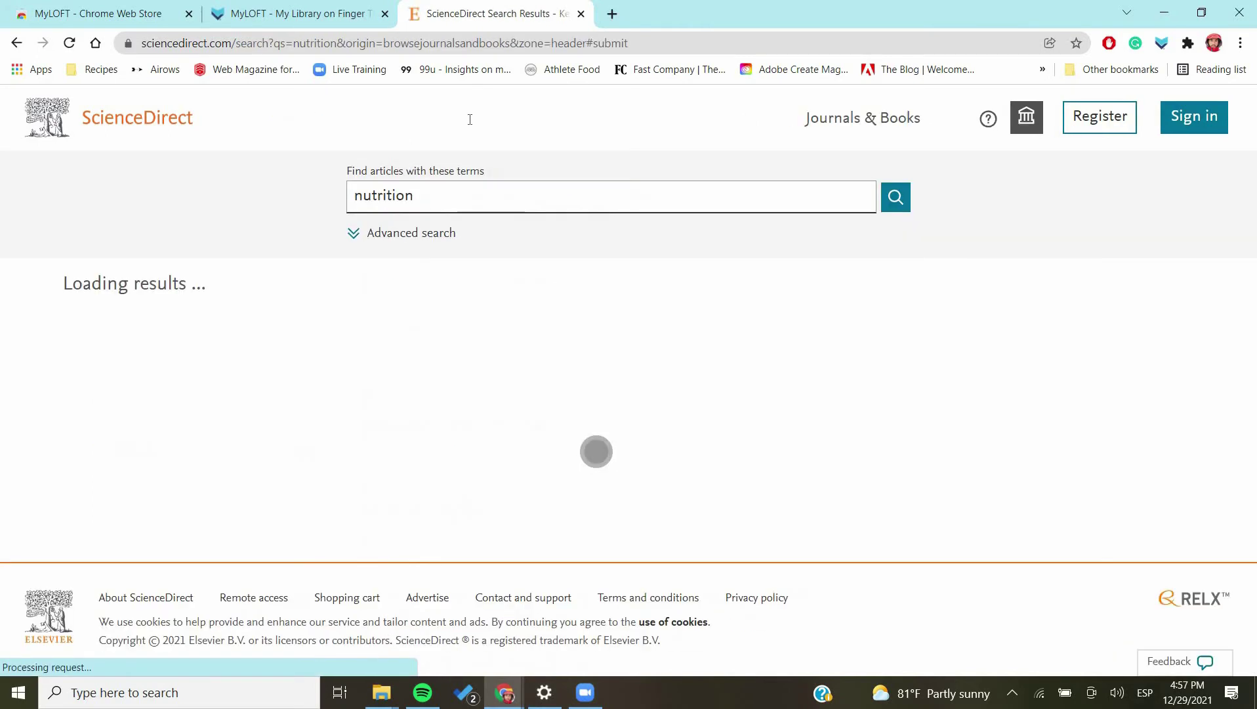
pyautogui.scroll(-10, 702, 366)
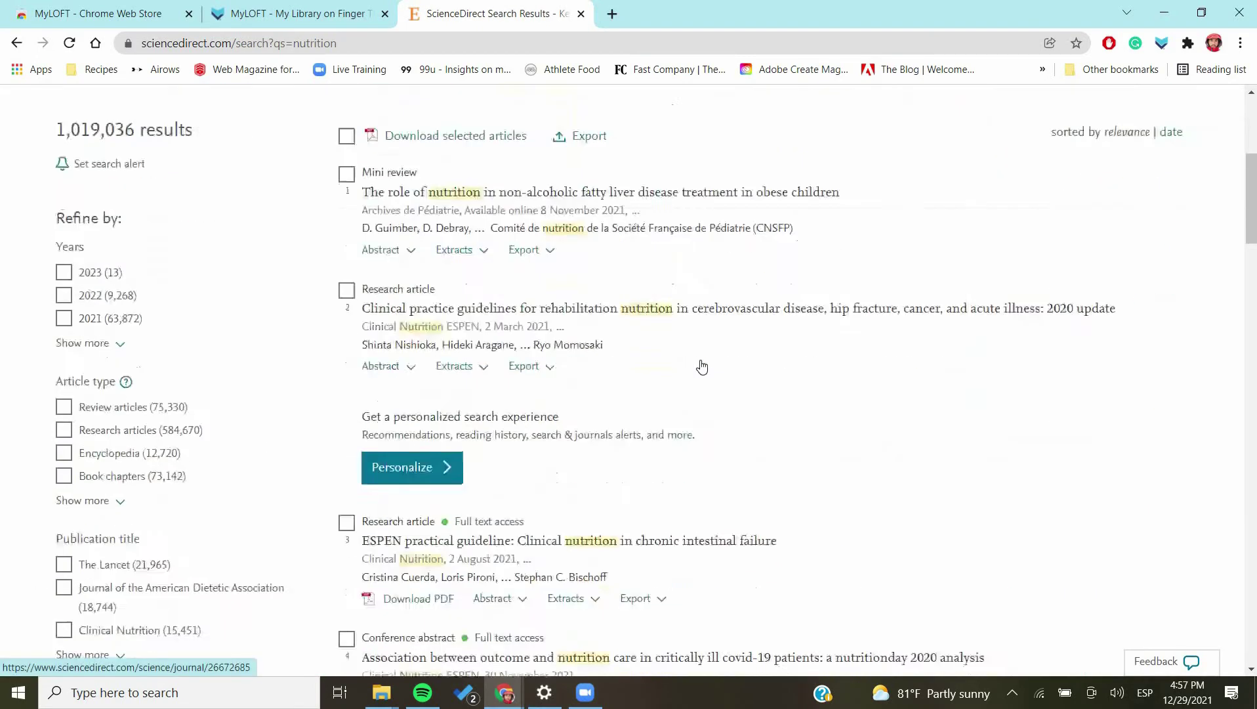
pyautogui.scroll(-5, 702, 366)
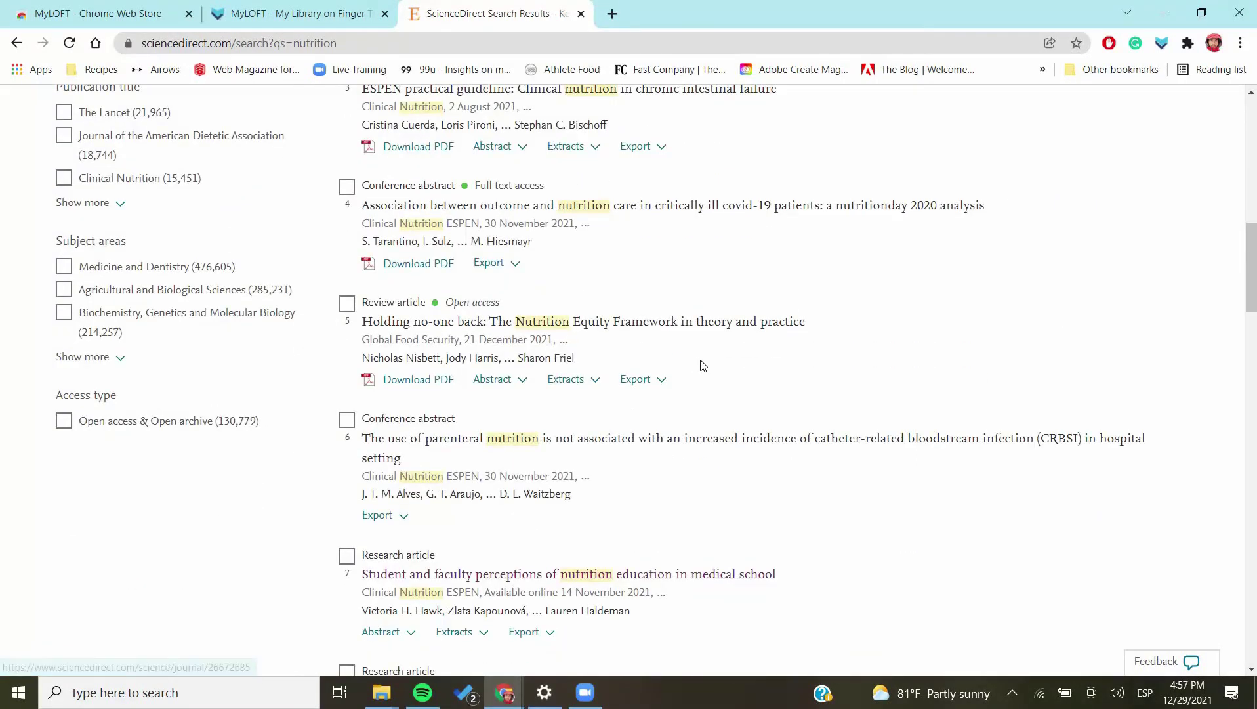
pyautogui.scroll(-5, 678, 396)
pyautogui.click(672, 404)
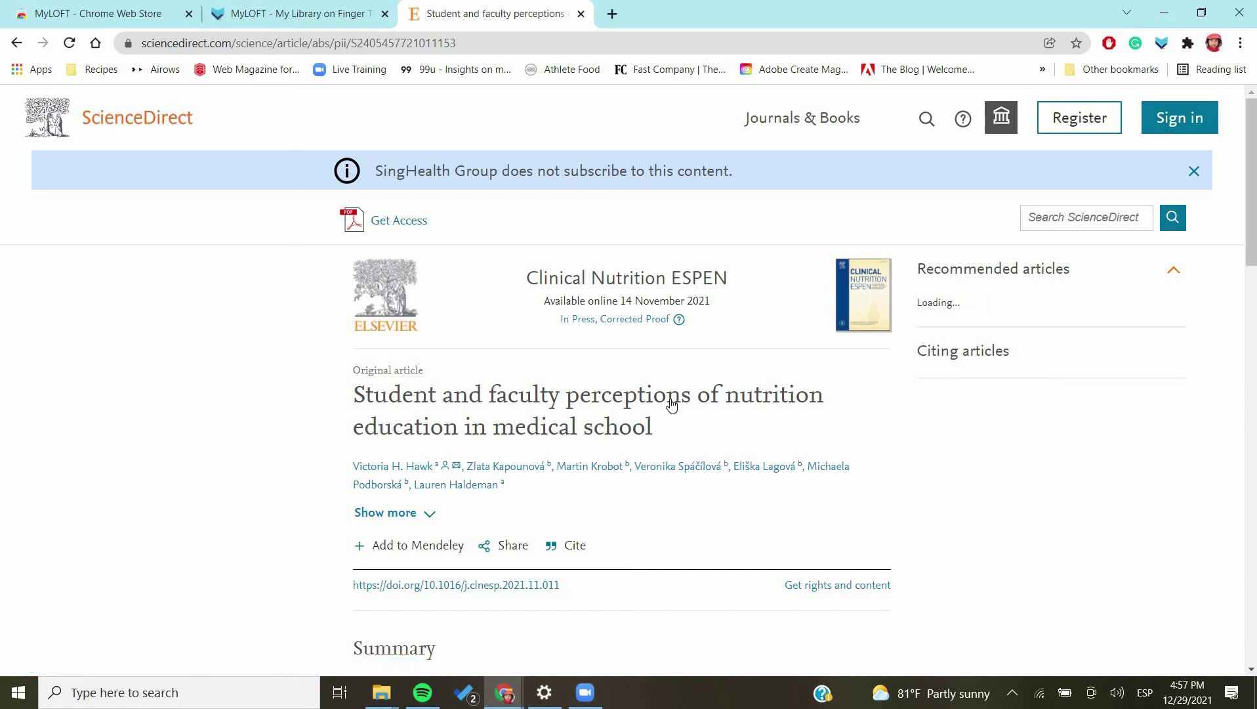
# Save the article through the MyLOFT extension with tag 'nutrition' in the Read Later collection
pyautogui.click(1160, 45)
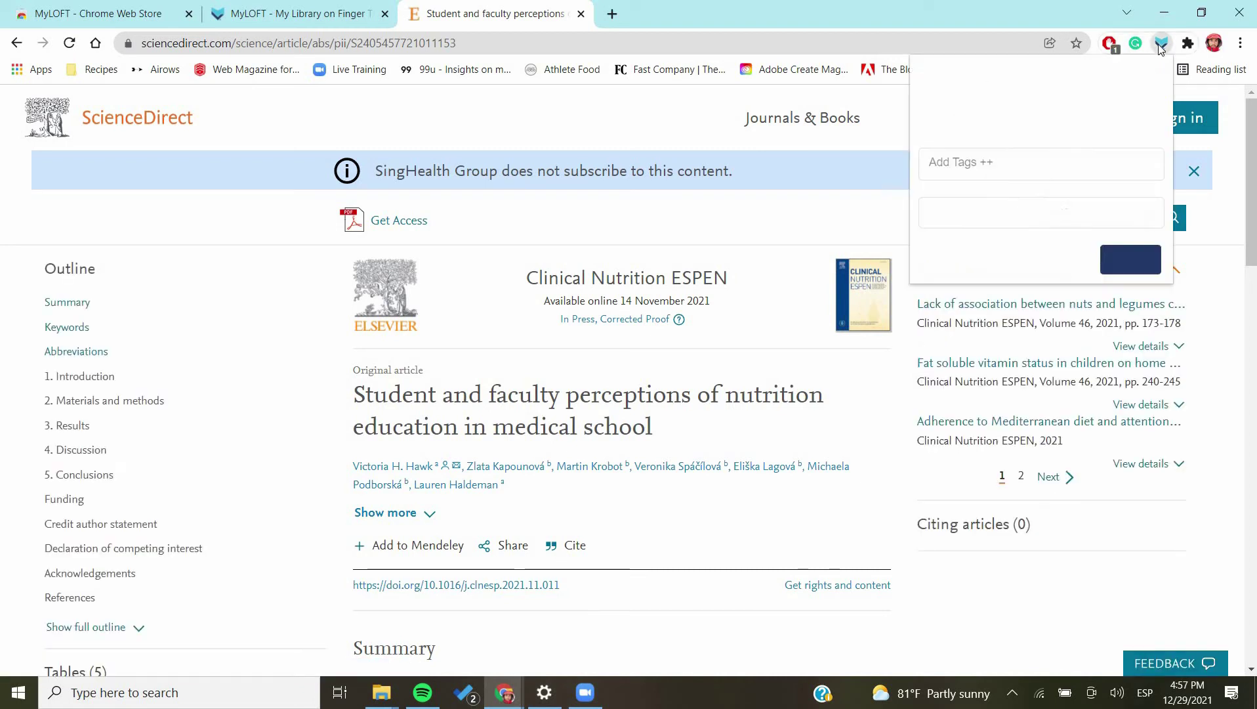
pyautogui.click(1070, 162)
pyautogui.write('nutrition')
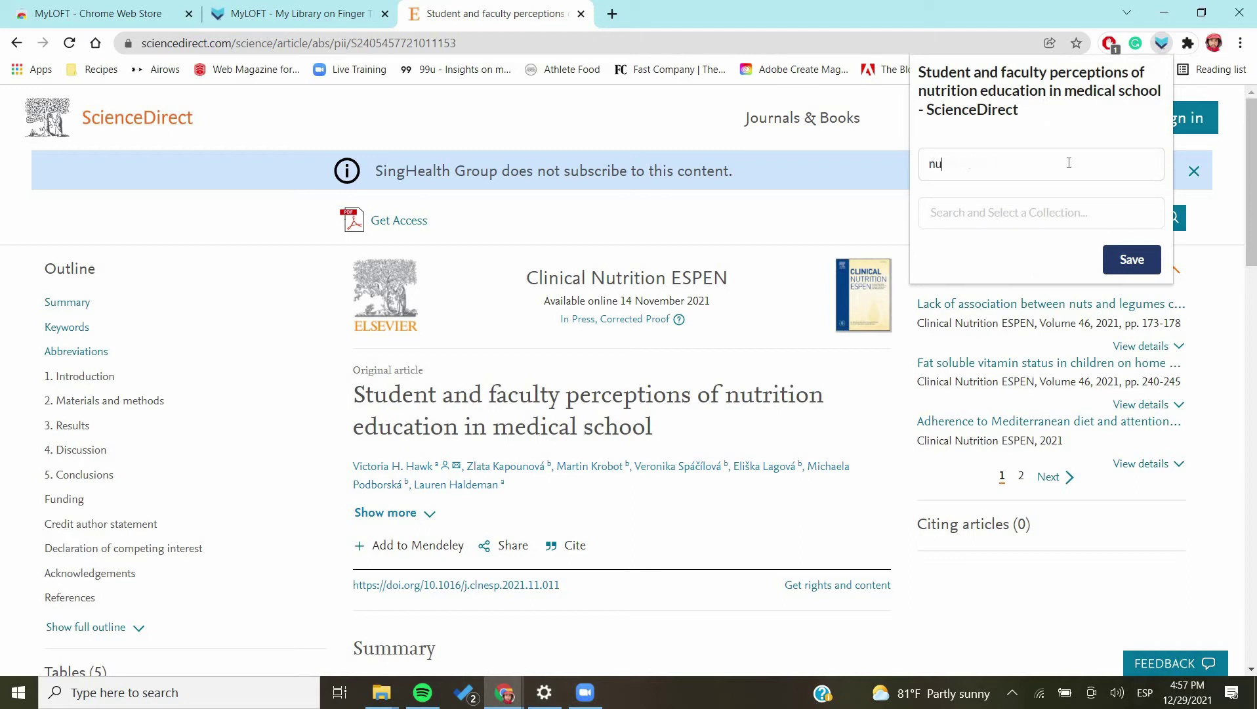
pyautogui.press('BackSpace')
pyautogui.press('BackSpace')
pyautogui.press('BackSpace')
pyautogui.write('ion')
pyautogui.press('Return')
pyautogui.click(1038, 205)
pyautogui.write('read later')
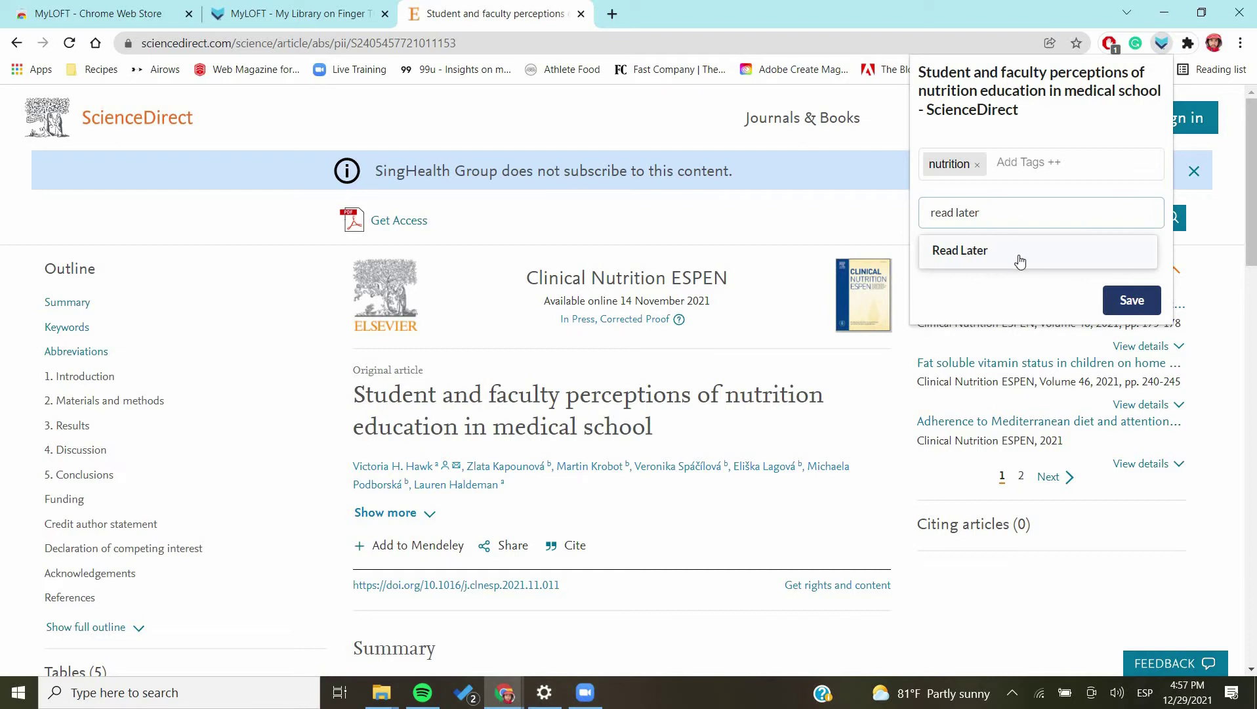
pyautogui.click(1019, 258)
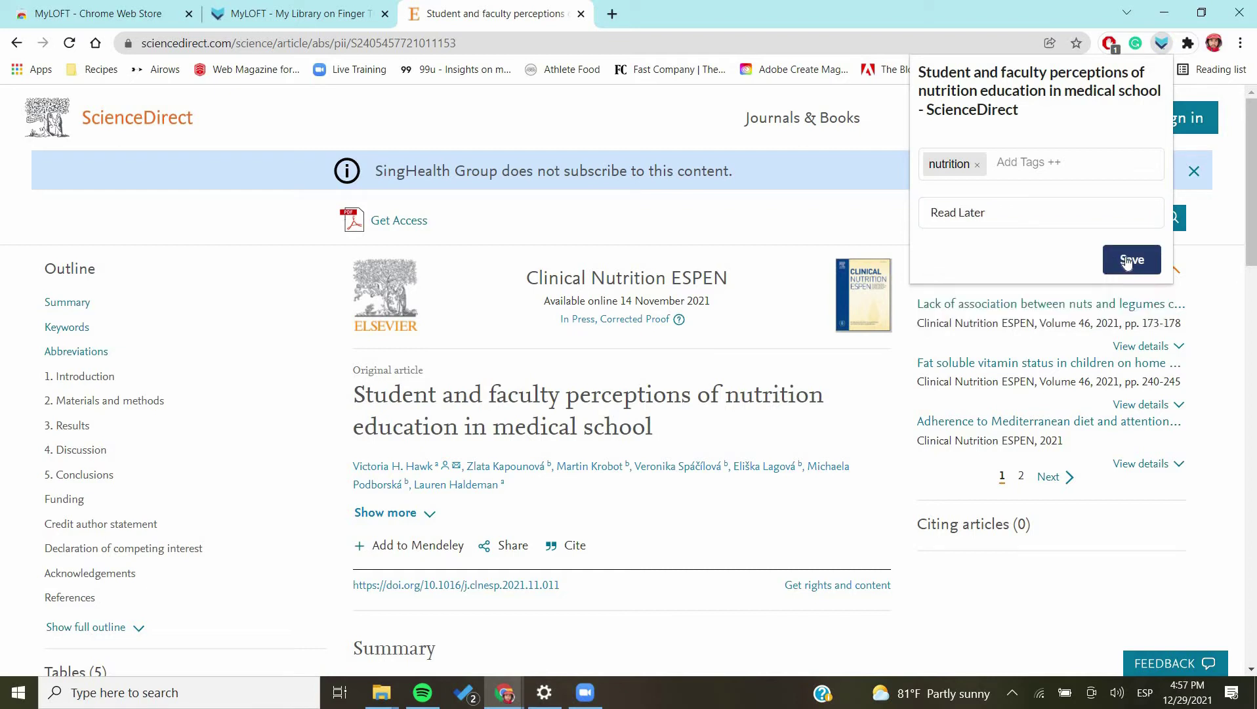
pyautogui.click(1127, 260)
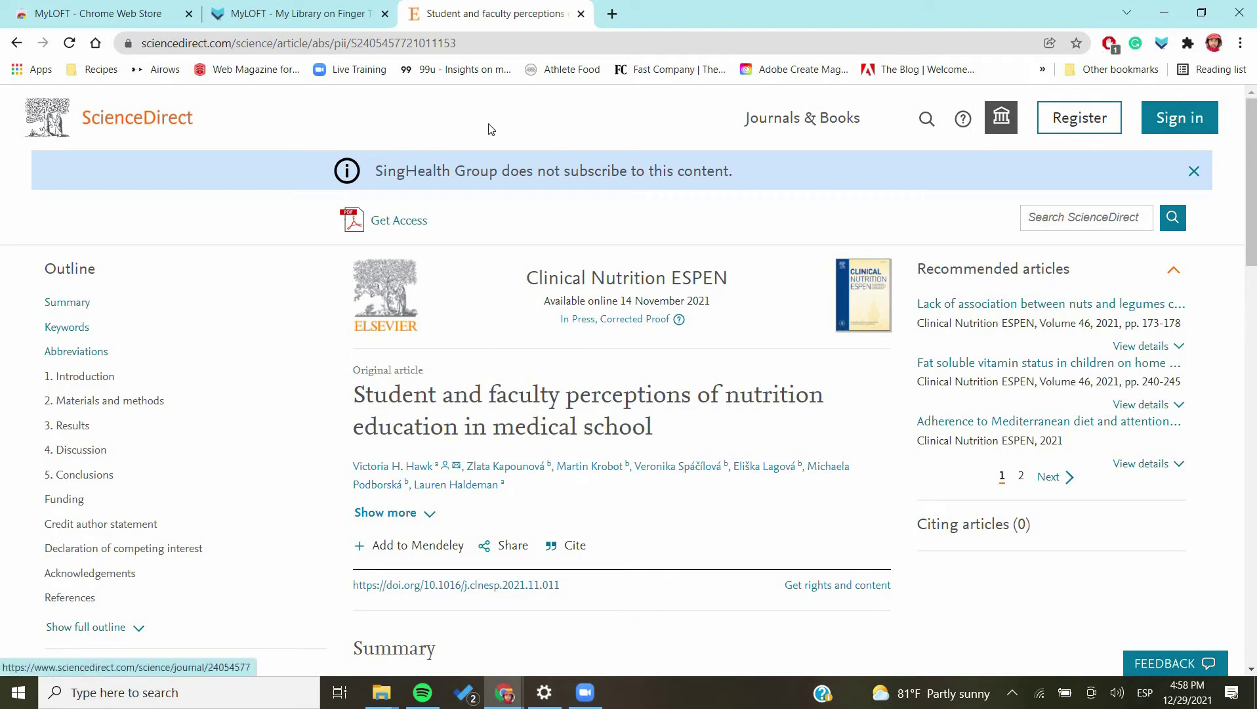
# On the MyLOFT Home page, open and close the first Recently Saved nutrition-education article
pyautogui.click(320, 8)
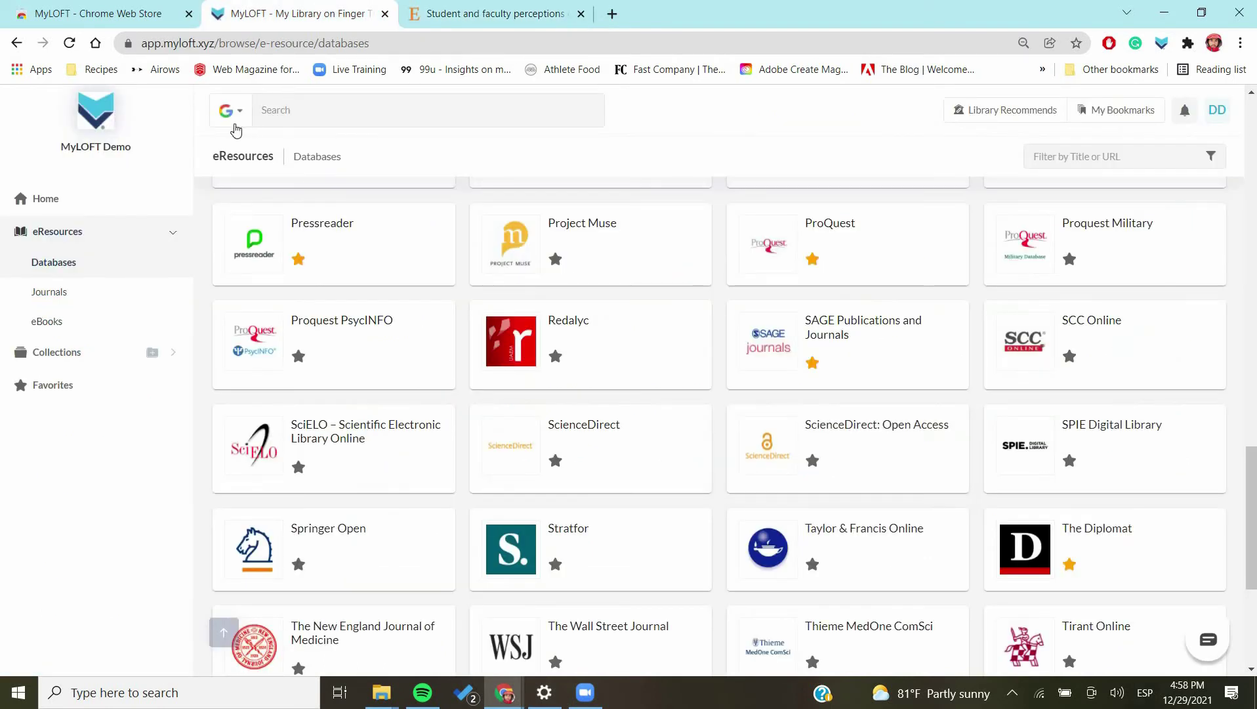
pyautogui.click(63, 205)
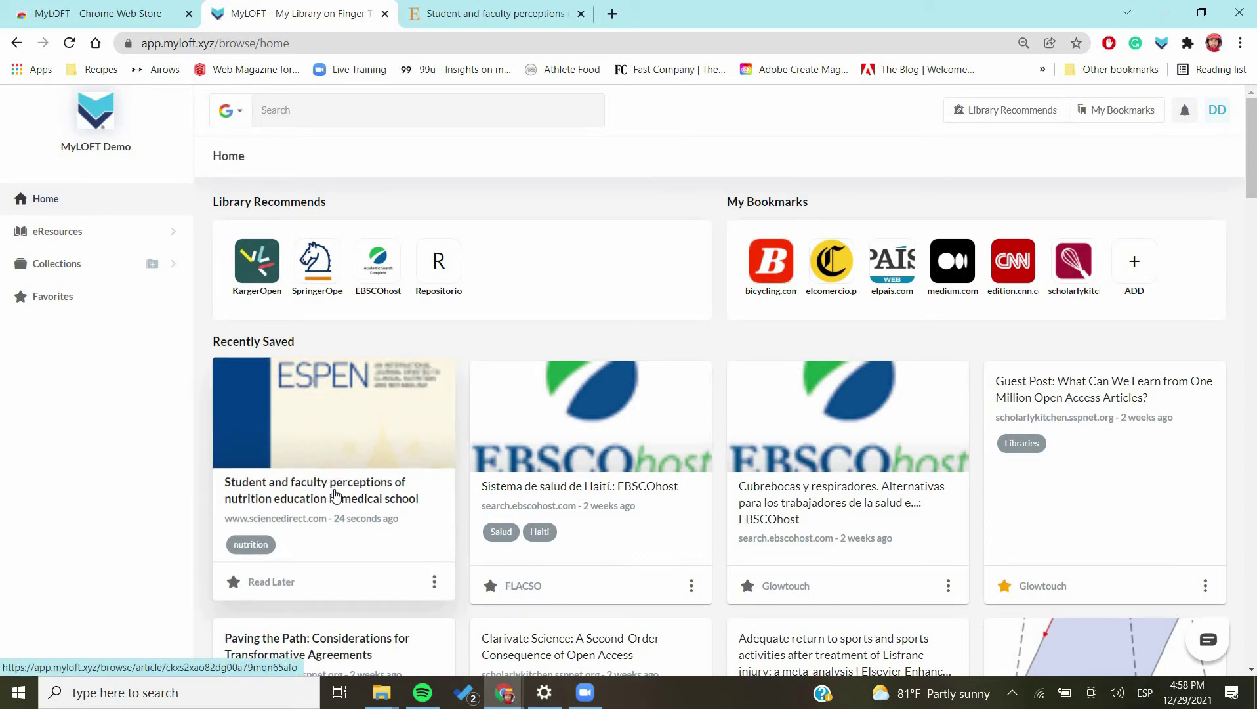
pyautogui.click(334, 494)
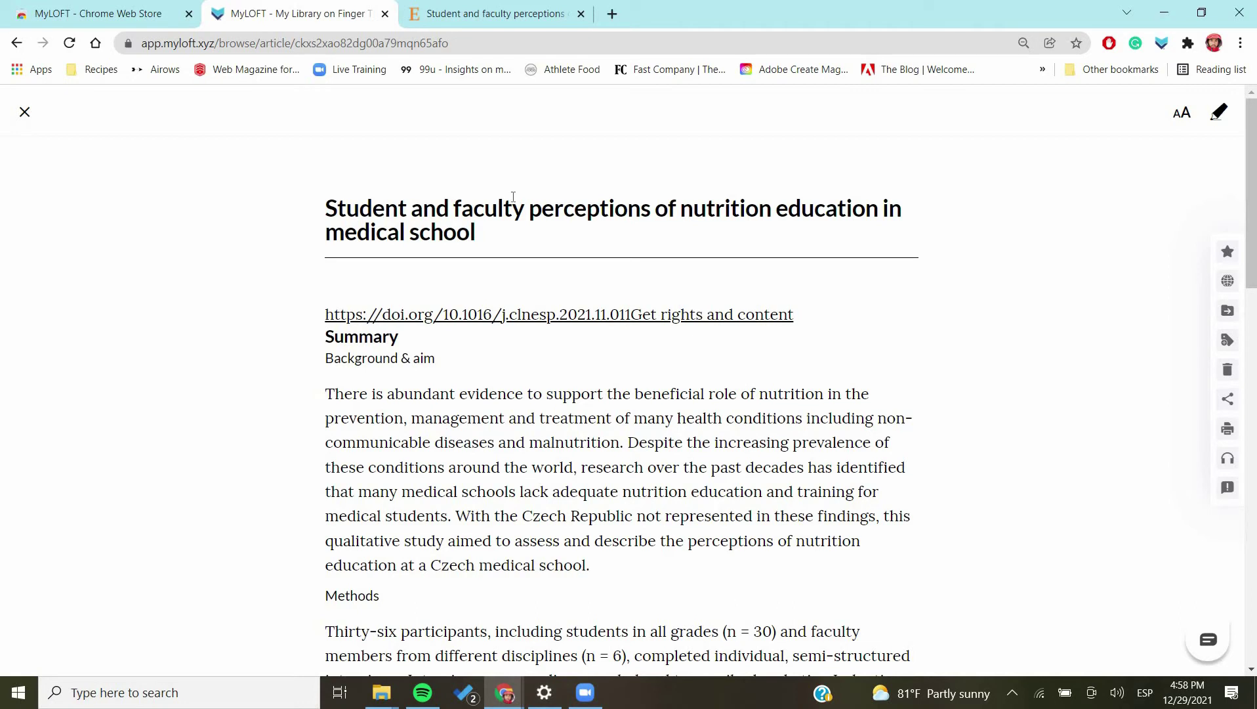
pyautogui.click(25, 114)
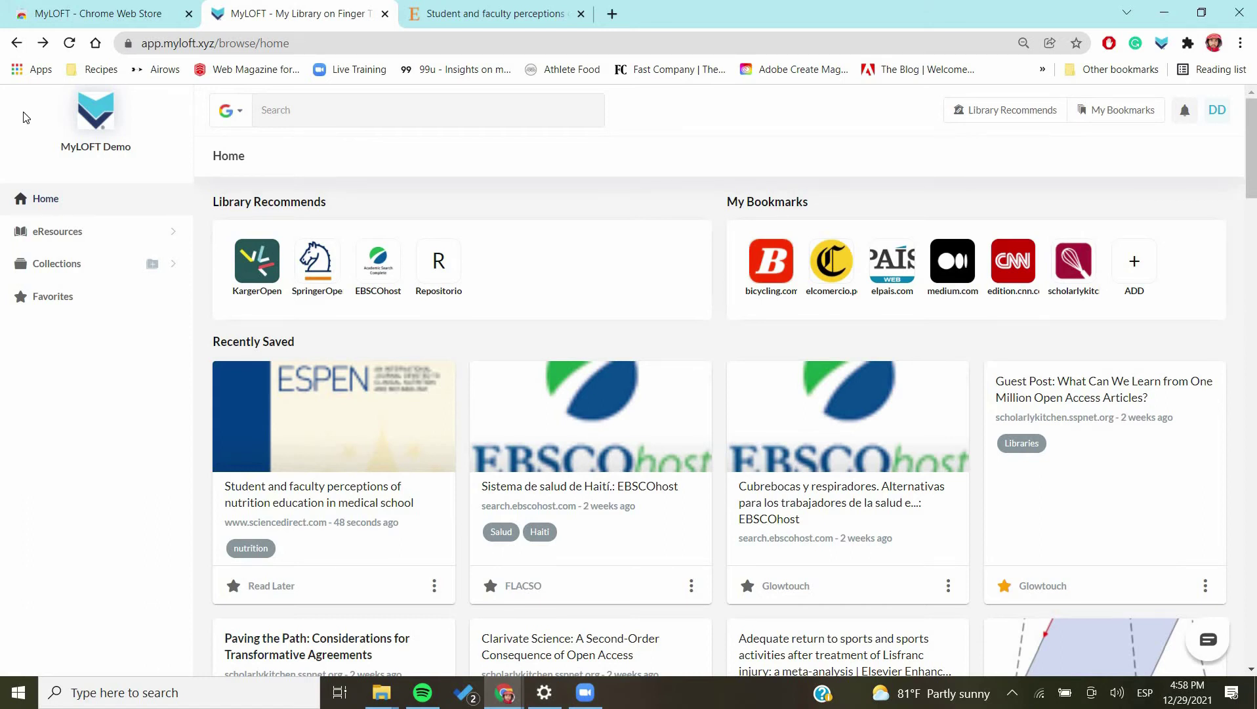
# Move the nutrition-education article from Read Later to General Collection
pyautogui.click(51, 264)
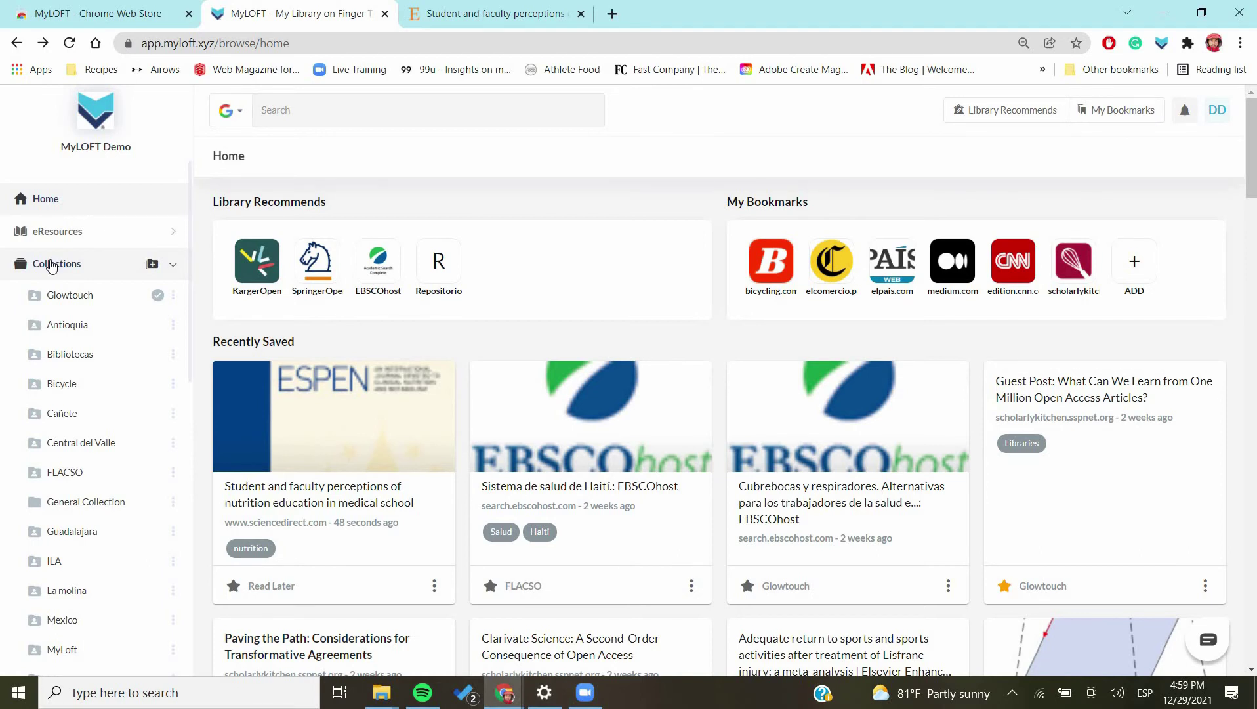
pyautogui.click(435, 583)
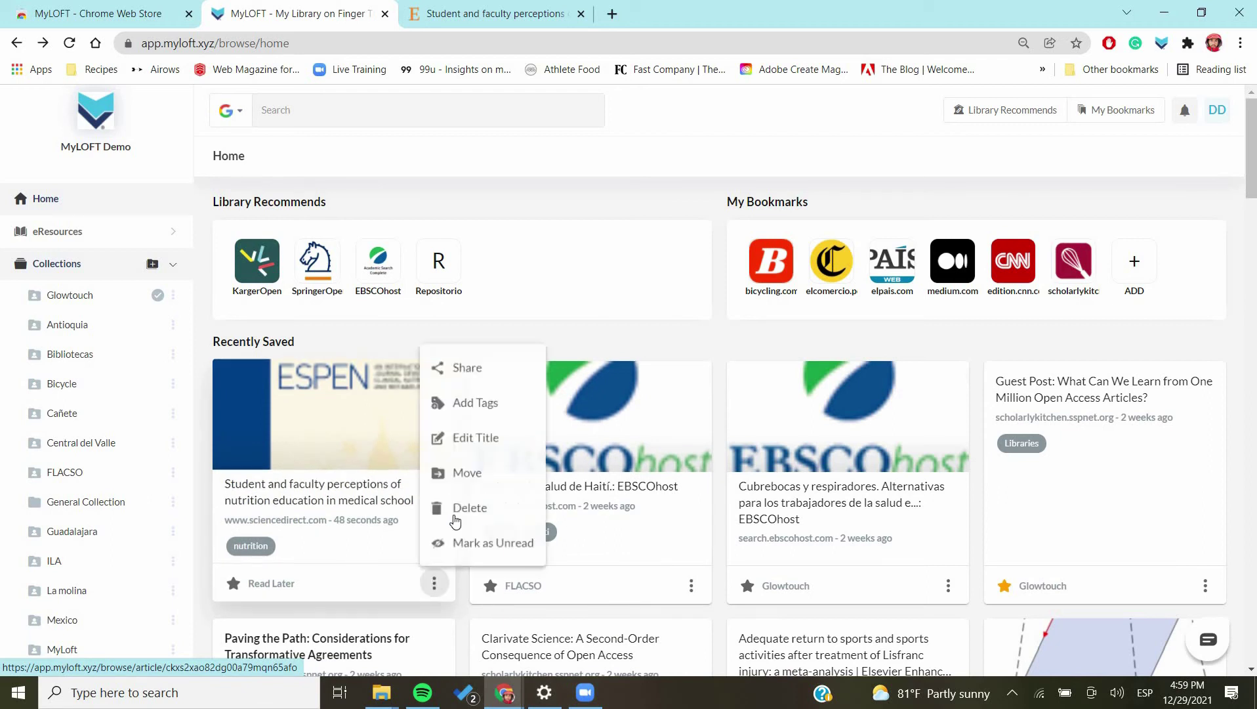
pyautogui.click(469, 472)
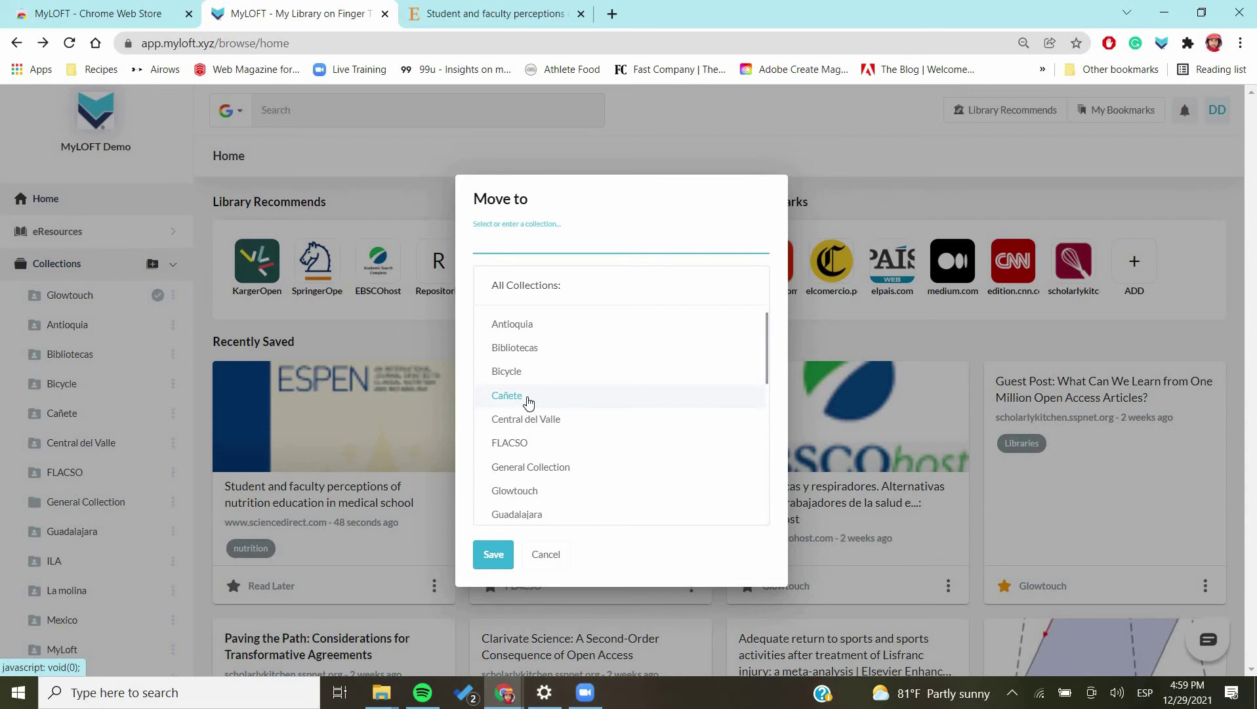
pyautogui.click(533, 468)
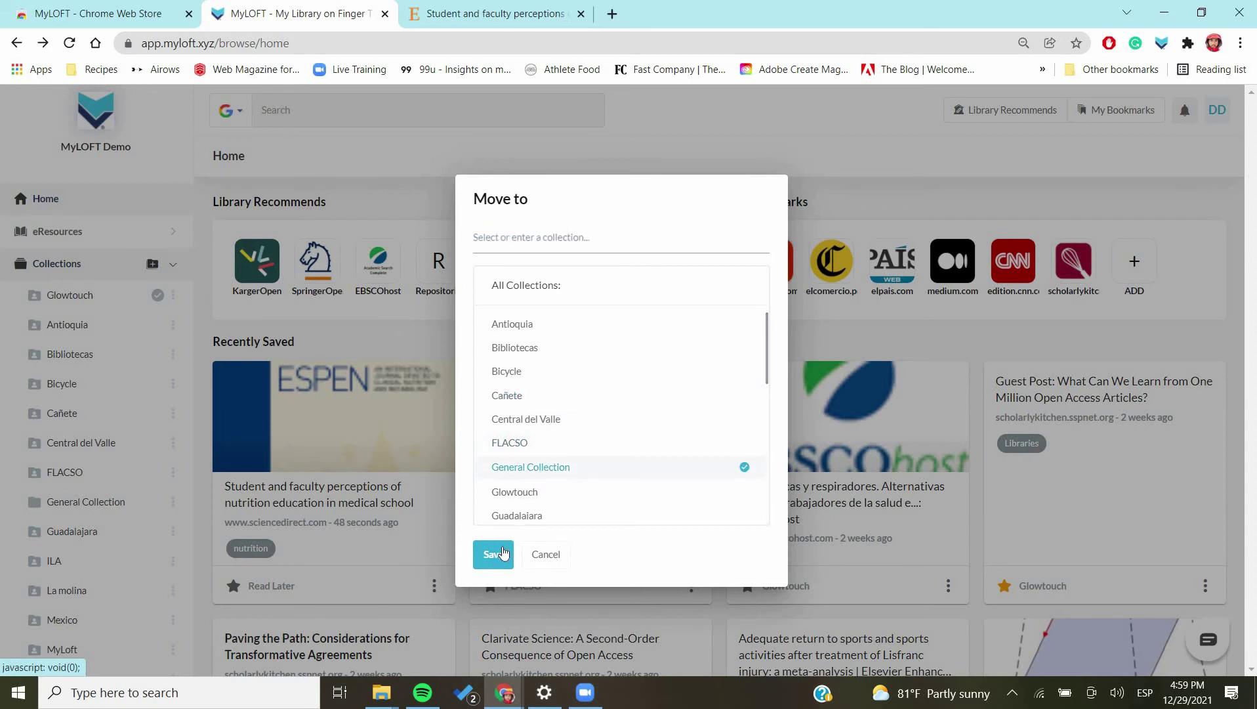
pyautogui.click(503, 553)
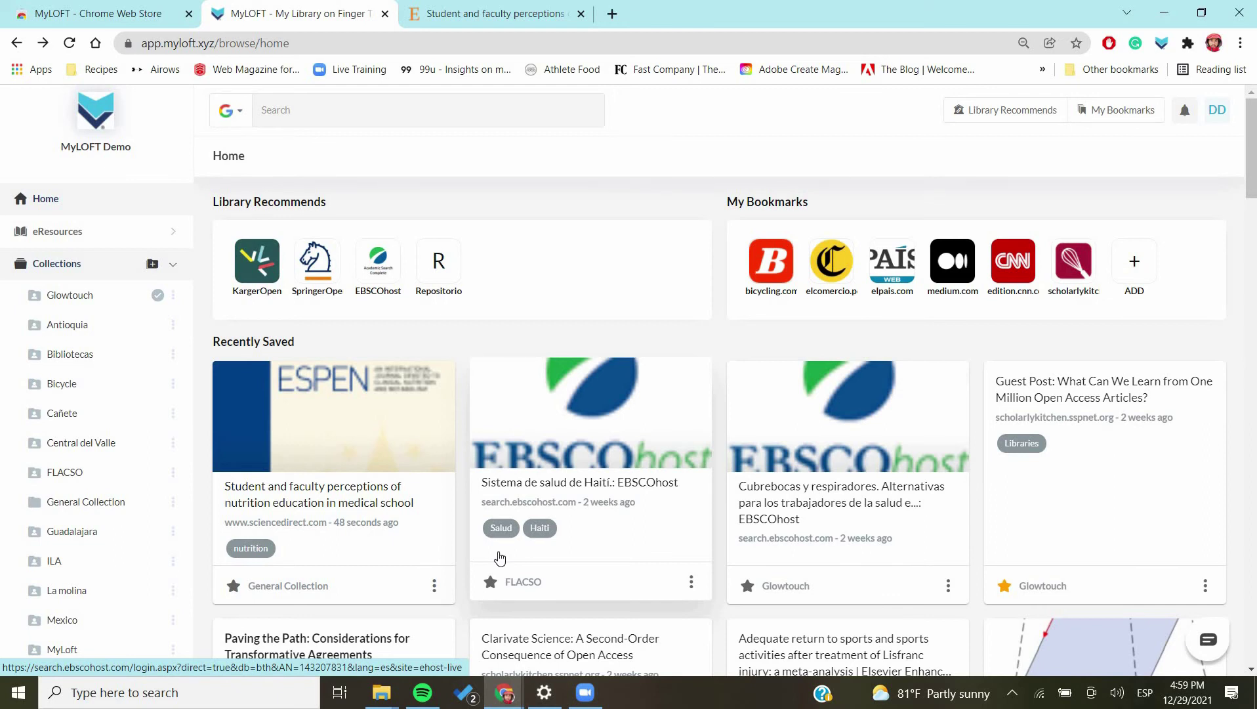
# Add the tag 'medical school' to the saved article and save the tags
pyautogui.click(434, 582)
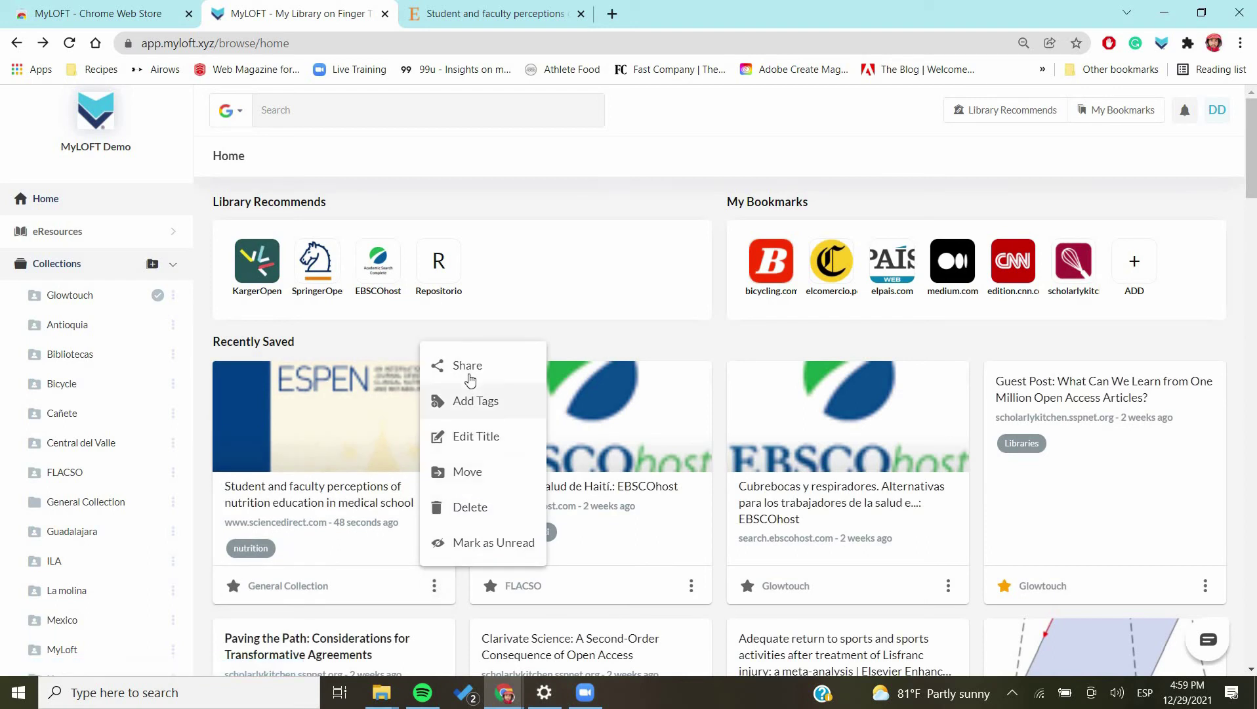
pyautogui.click(473, 400)
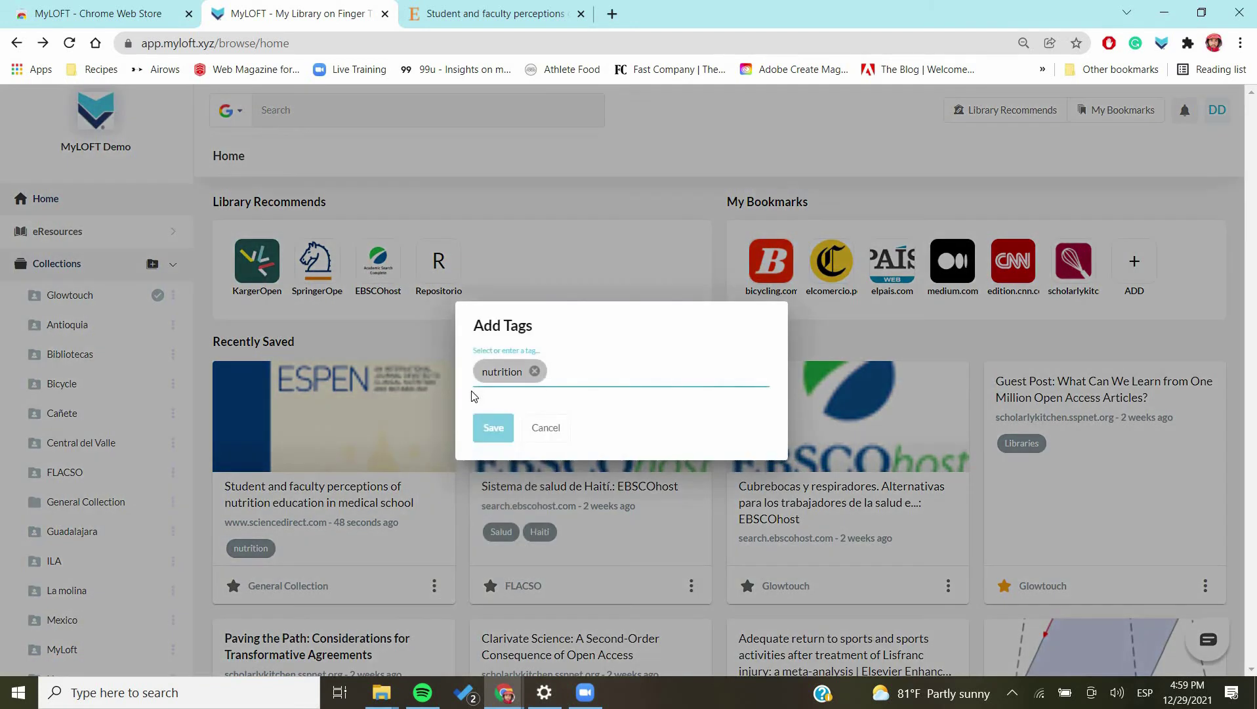
pyautogui.click(565, 375)
pyautogui.write('medi')
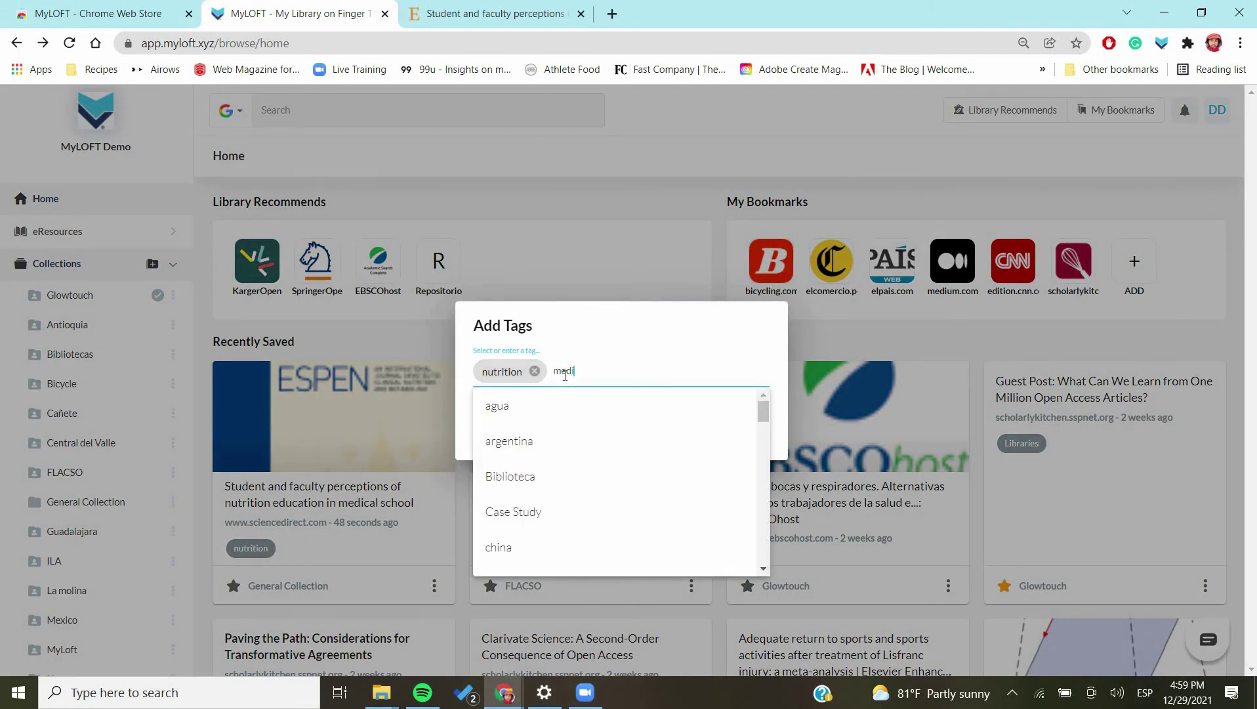
pyautogui.write('cal school')
pyautogui.press('Return')
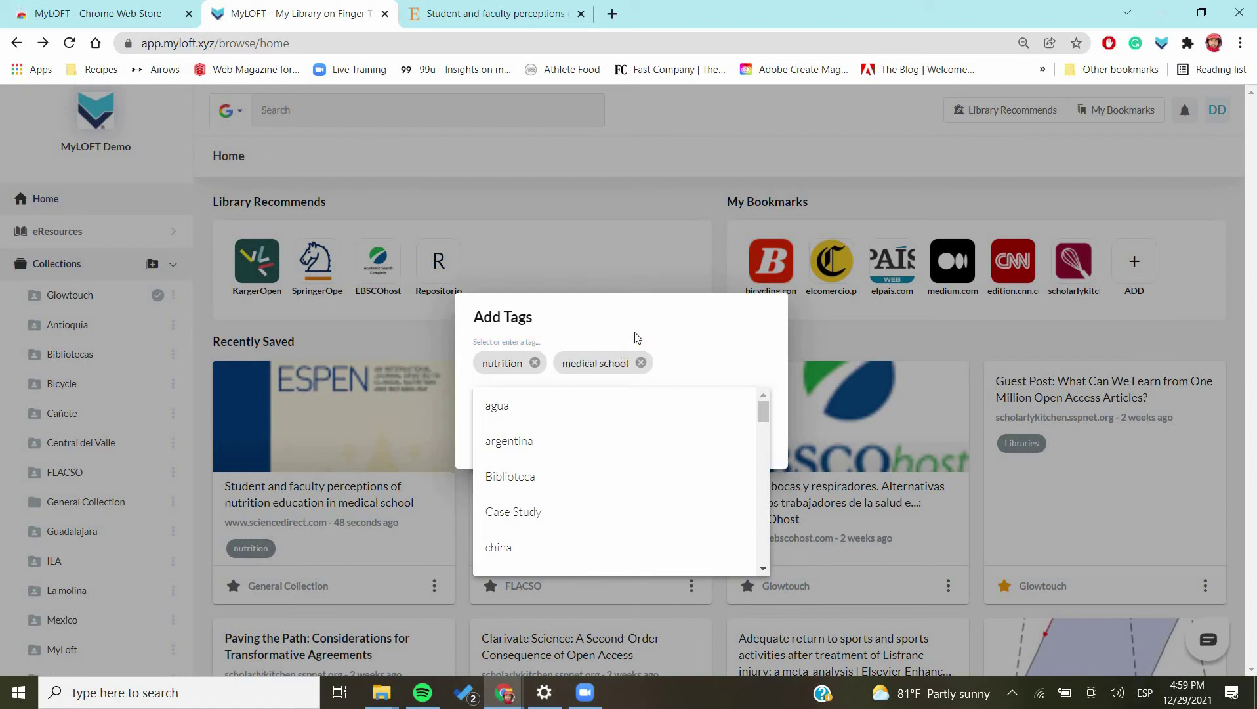
pyautogui.click(496, 435)
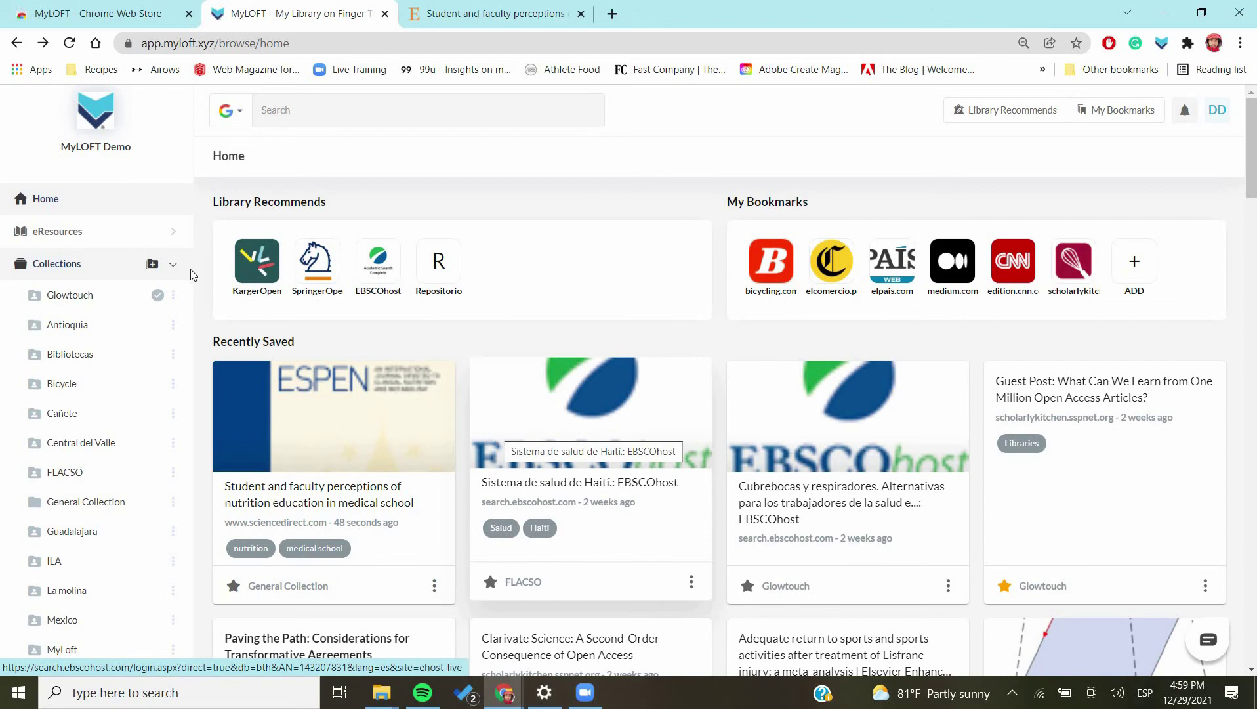
pyautogui.click(99, 265)
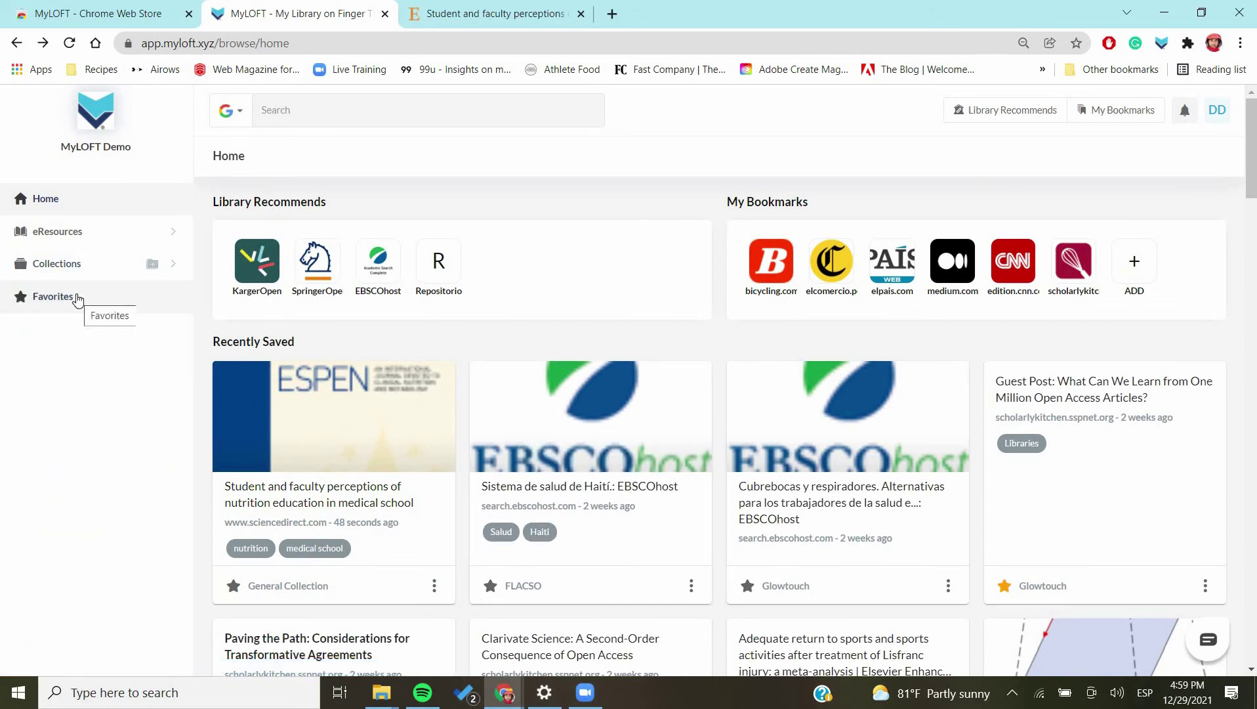
pyautogui.click(53, 296)
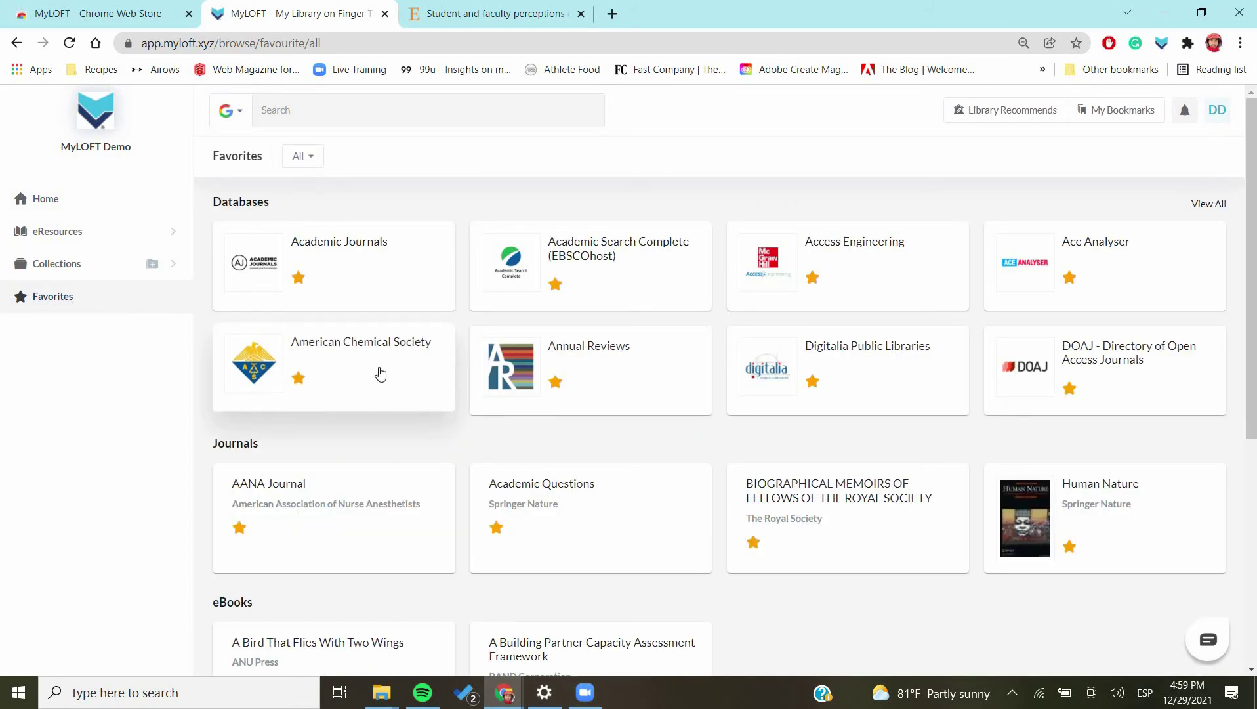
pyautogui.scroll(-1, 381, 373)
pyautogui.scroll(-1, 381, 373)
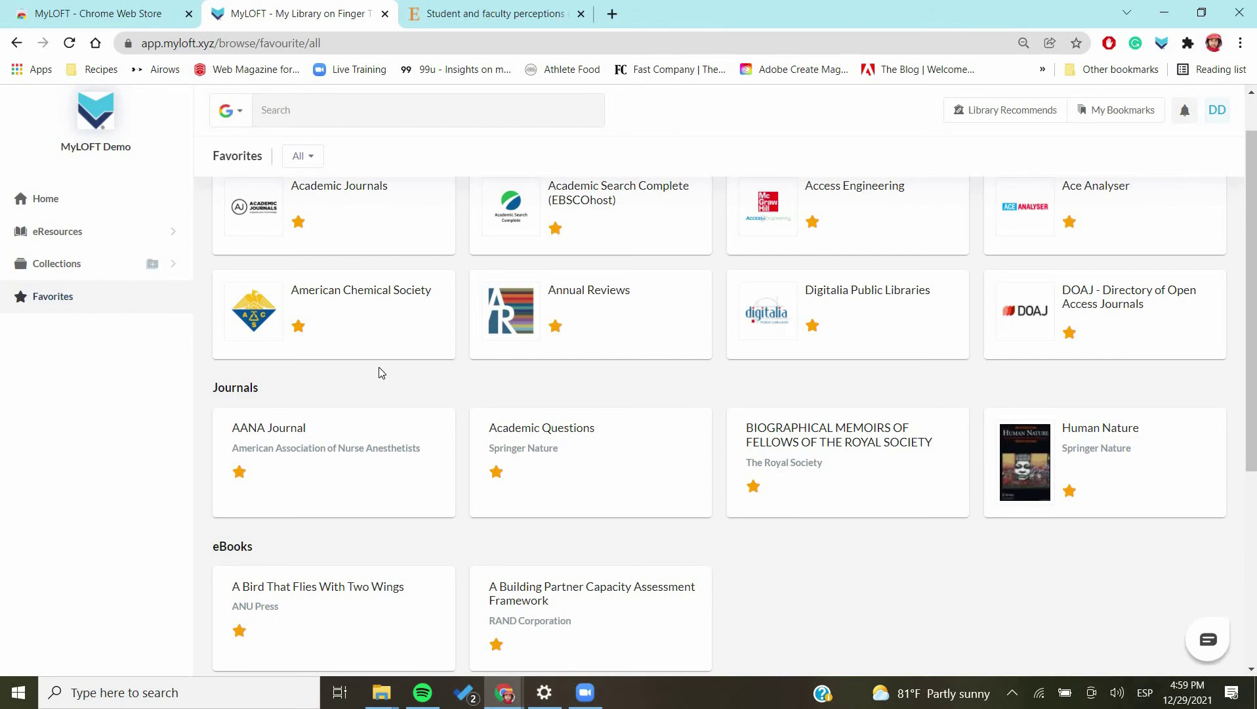
pyautogui.click(93, 213)
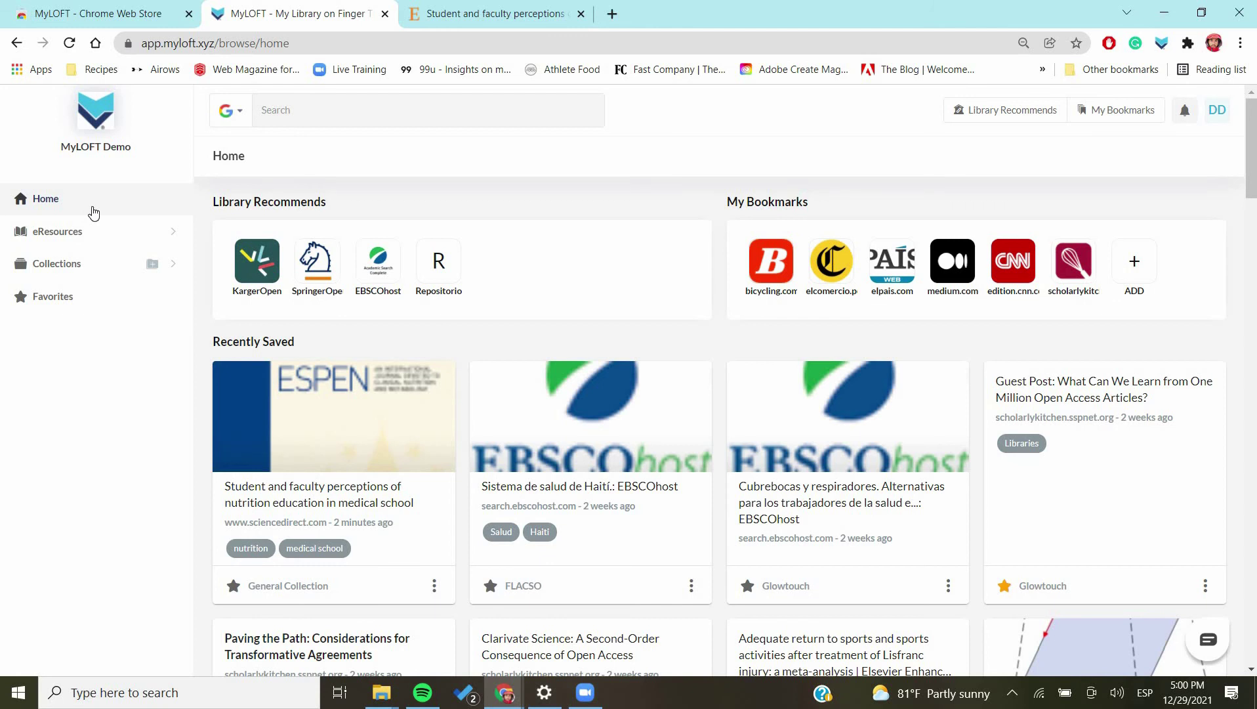
pyautogui.click(434, 584)
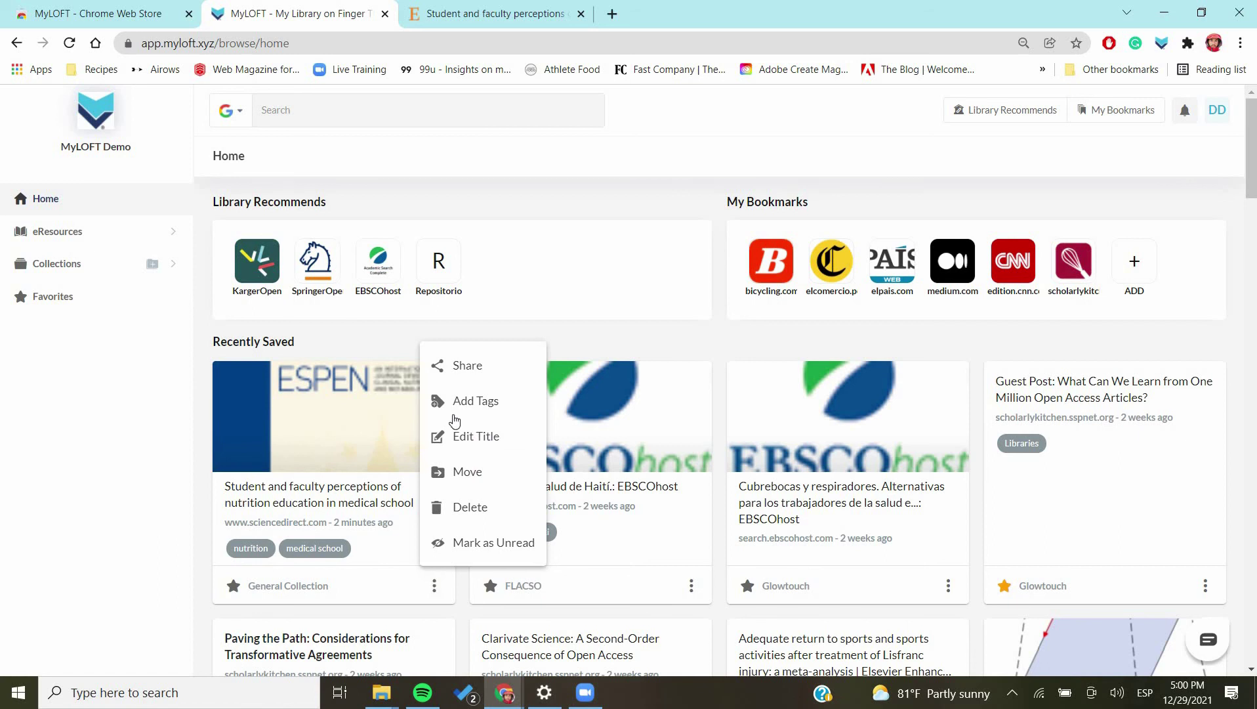
pyautogui.click(463, 365)
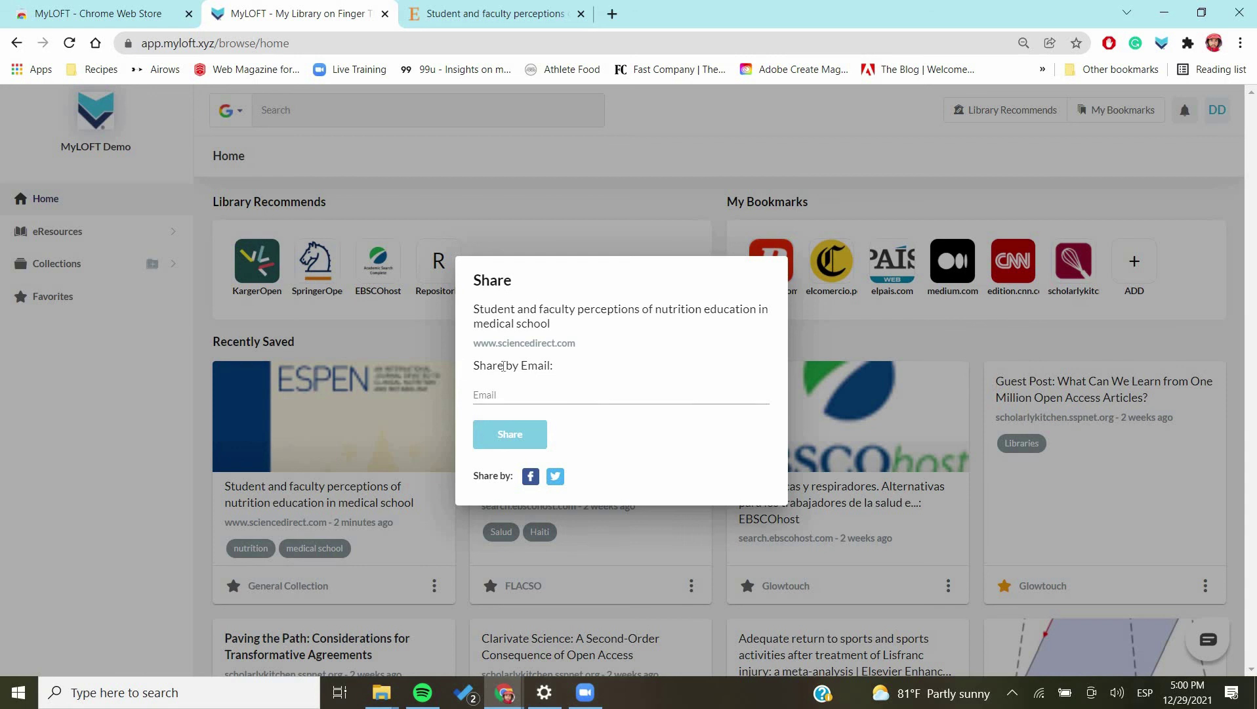
pyautogui.click(852, 353)
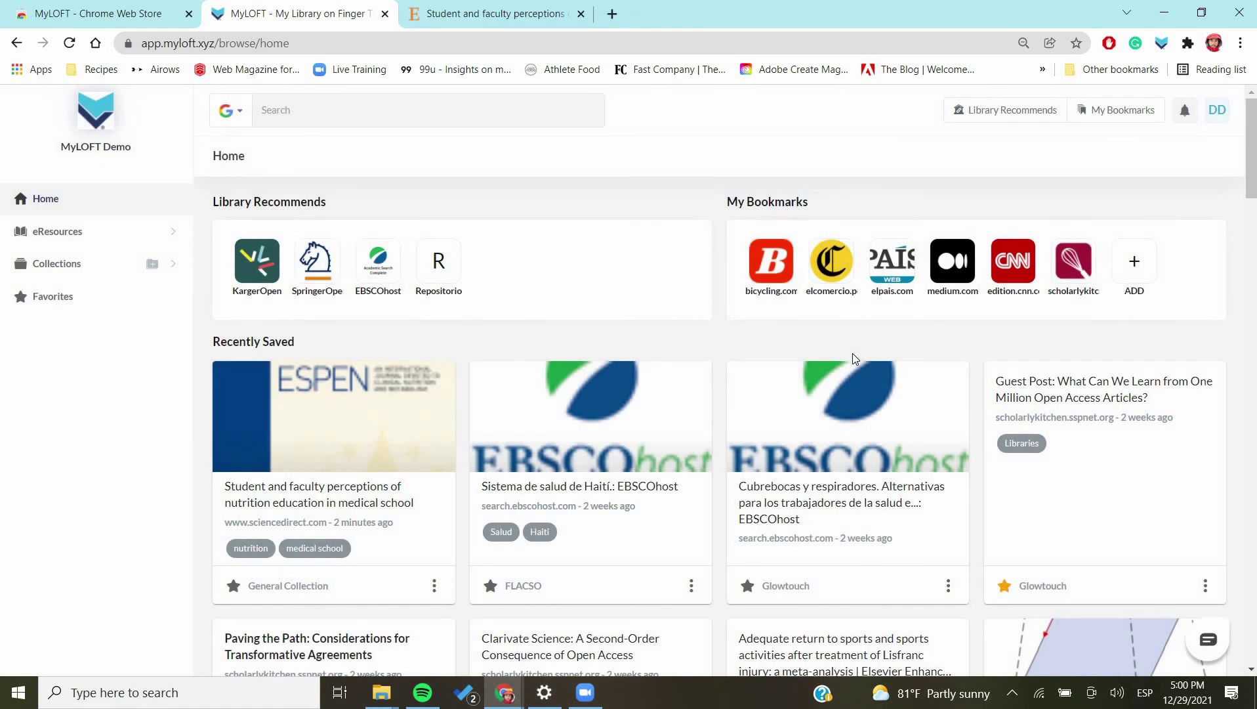